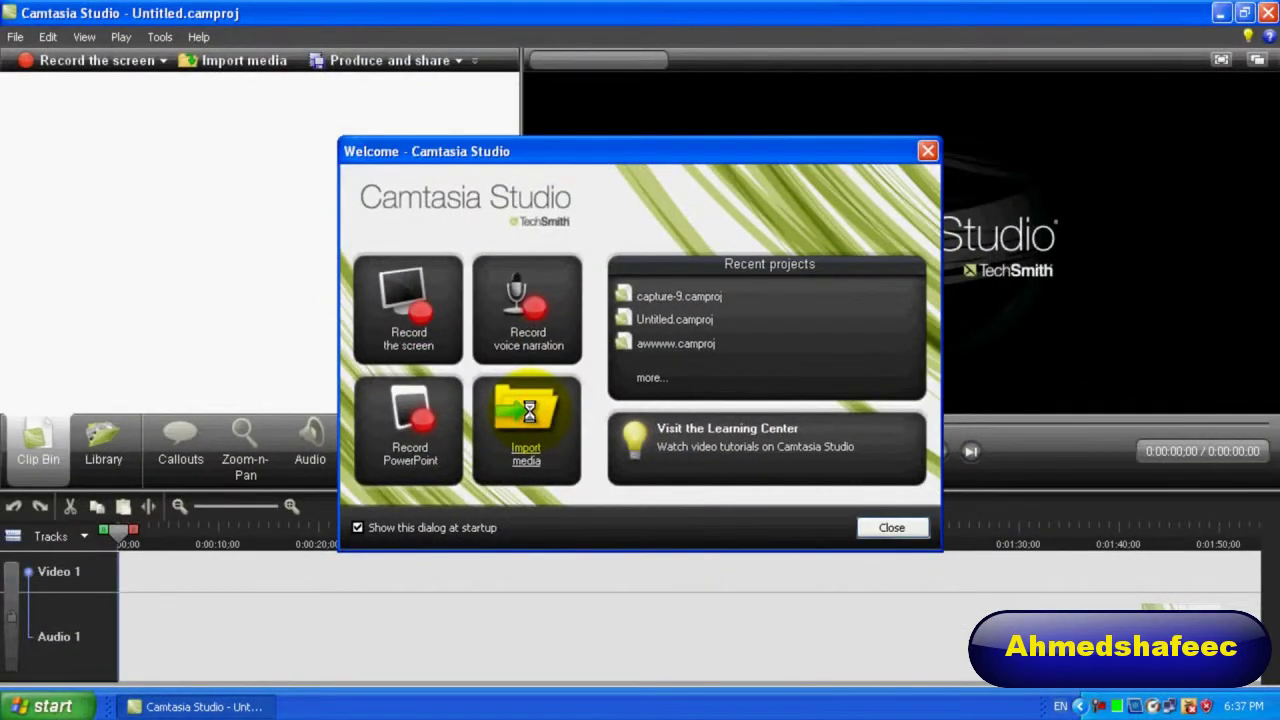
Step: Import the capture-3 recording and place it at the start of the Video 1 track
{"action": "left_click", "coordinate": [530, 411]}
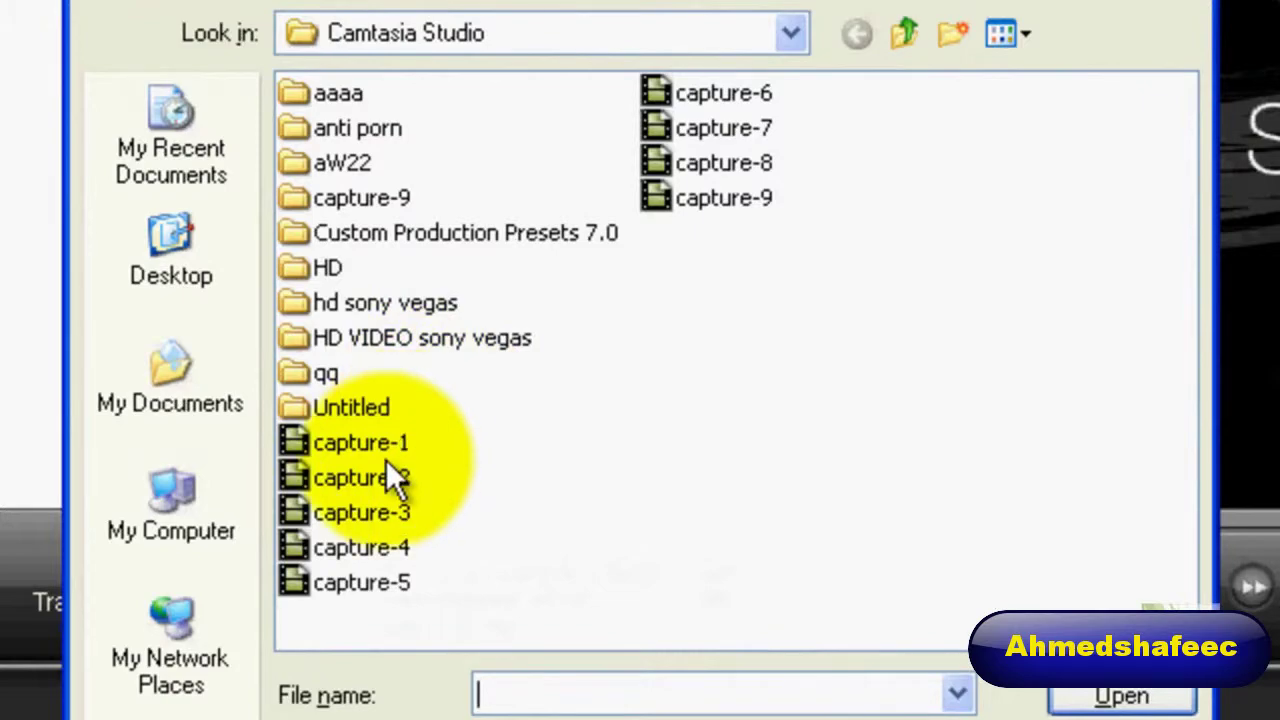
{"action": "left_click", "coordinate": [365, 512]}
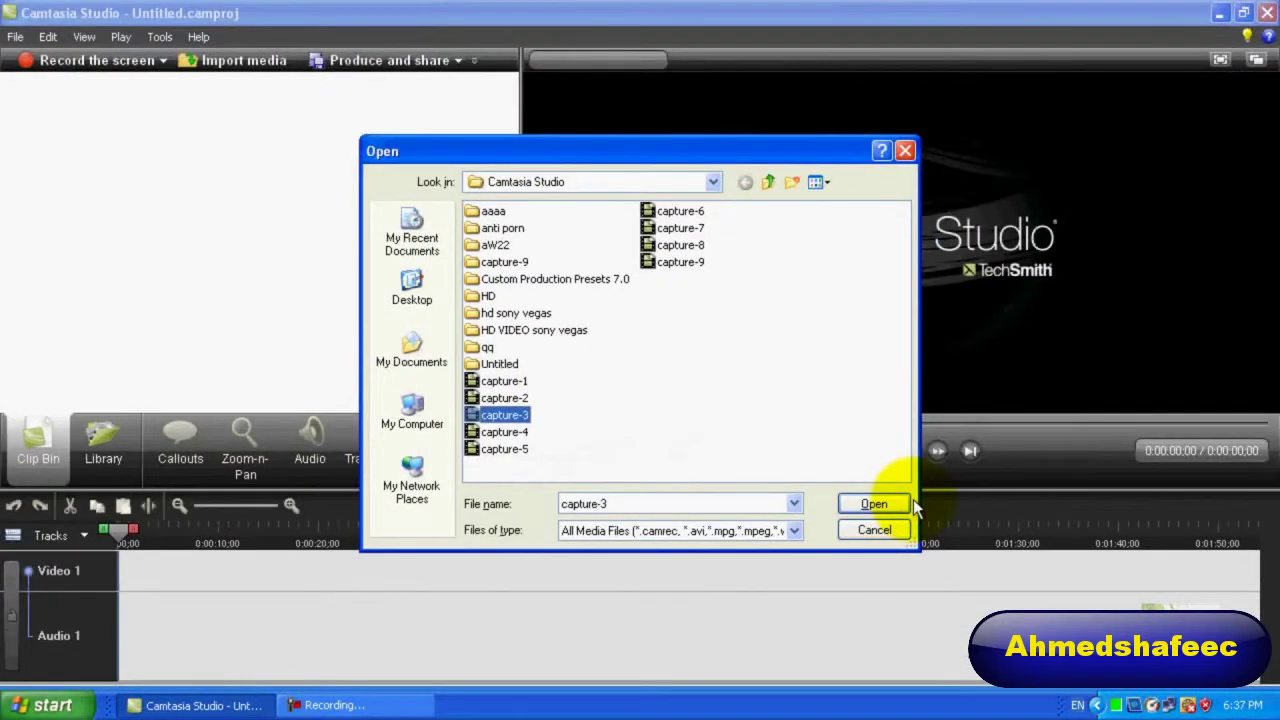
{"action": "left_click", "coordinate": [896, 501]}
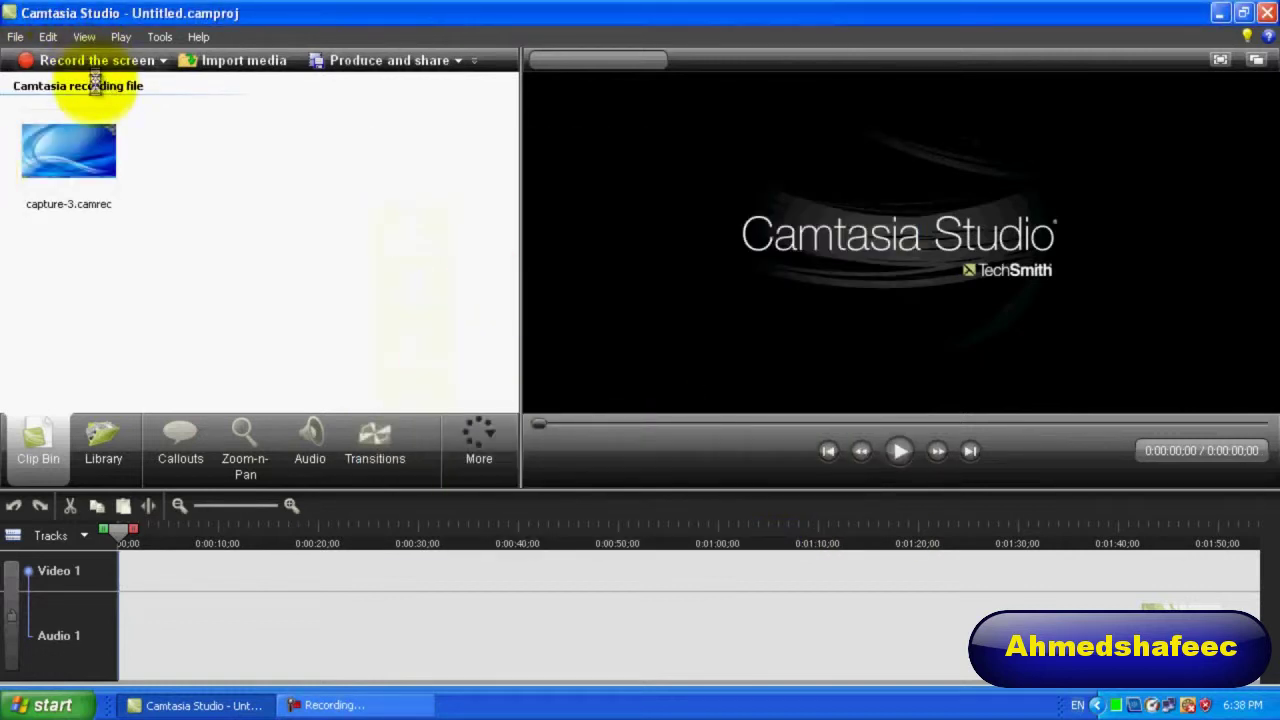
{"action": "left_click", "coordinate": [71, 183]}
{"action": "left_click_drag", "start_coordinate": [71, 183], "coordinate": [170, 578]}
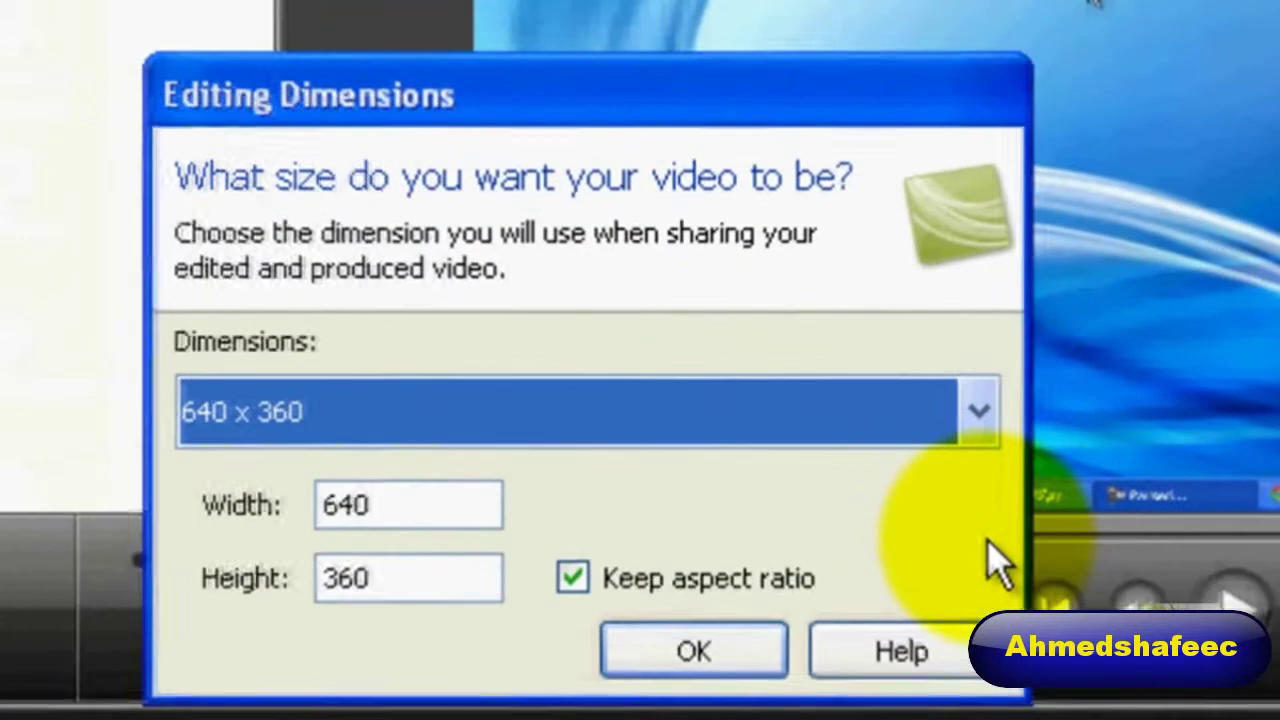
Step: Set the editing dimensions to the 1280 x 720 YouTube & HD preset
{"action": "left_click", "coordinate": [634, 443]}
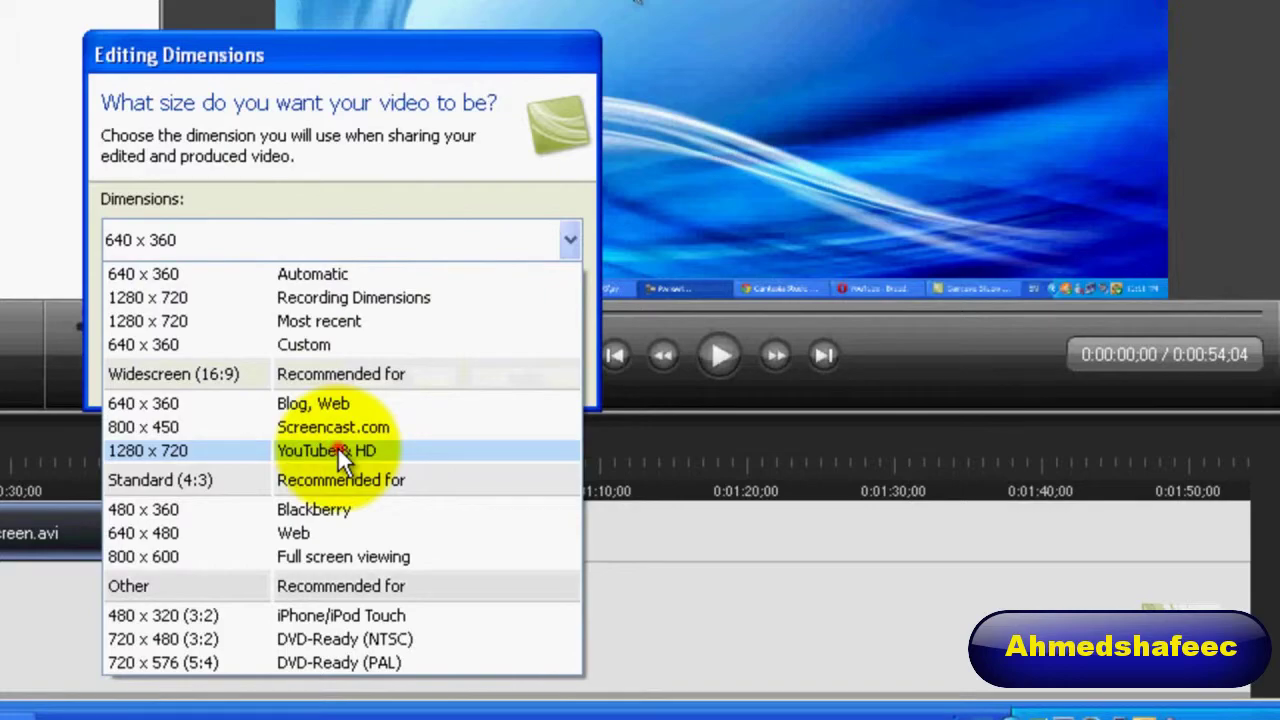
{"action": "left_click", "coordinate": [337, 447]}
{"action": "left_click", "coordinate": [403, 384]}
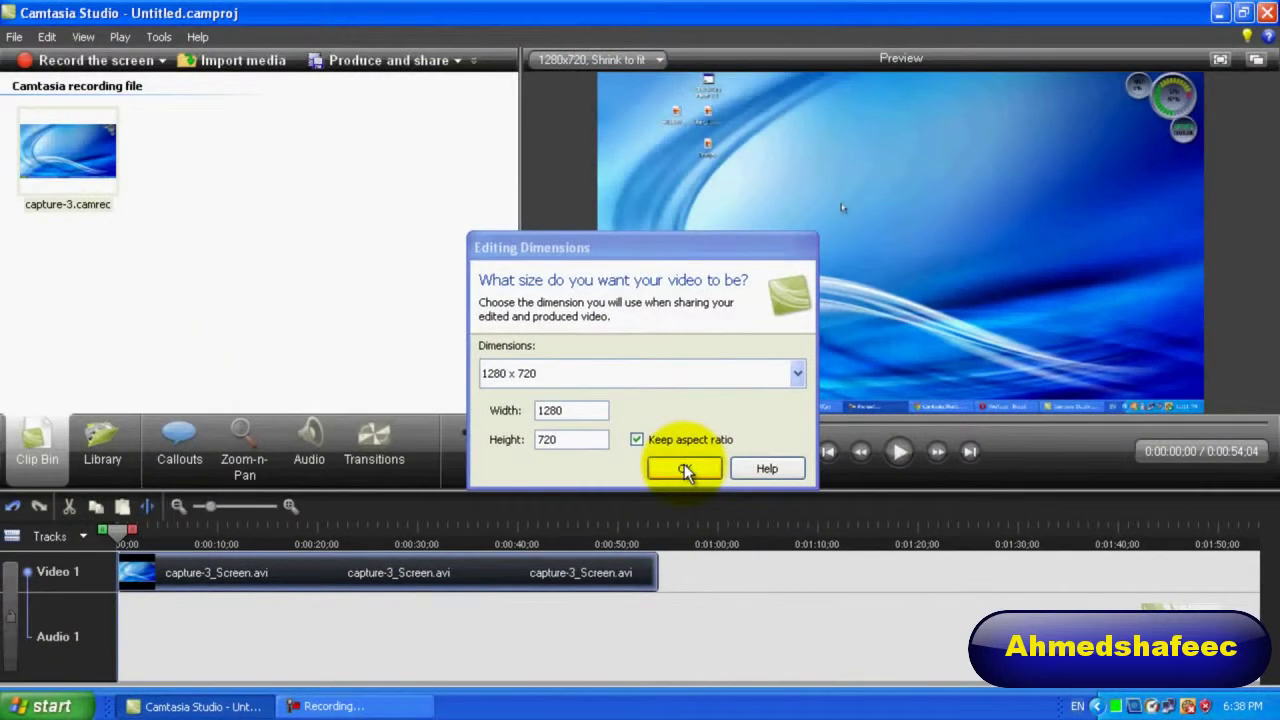
{"action": "left_click", "coordinate": [685, 469]}
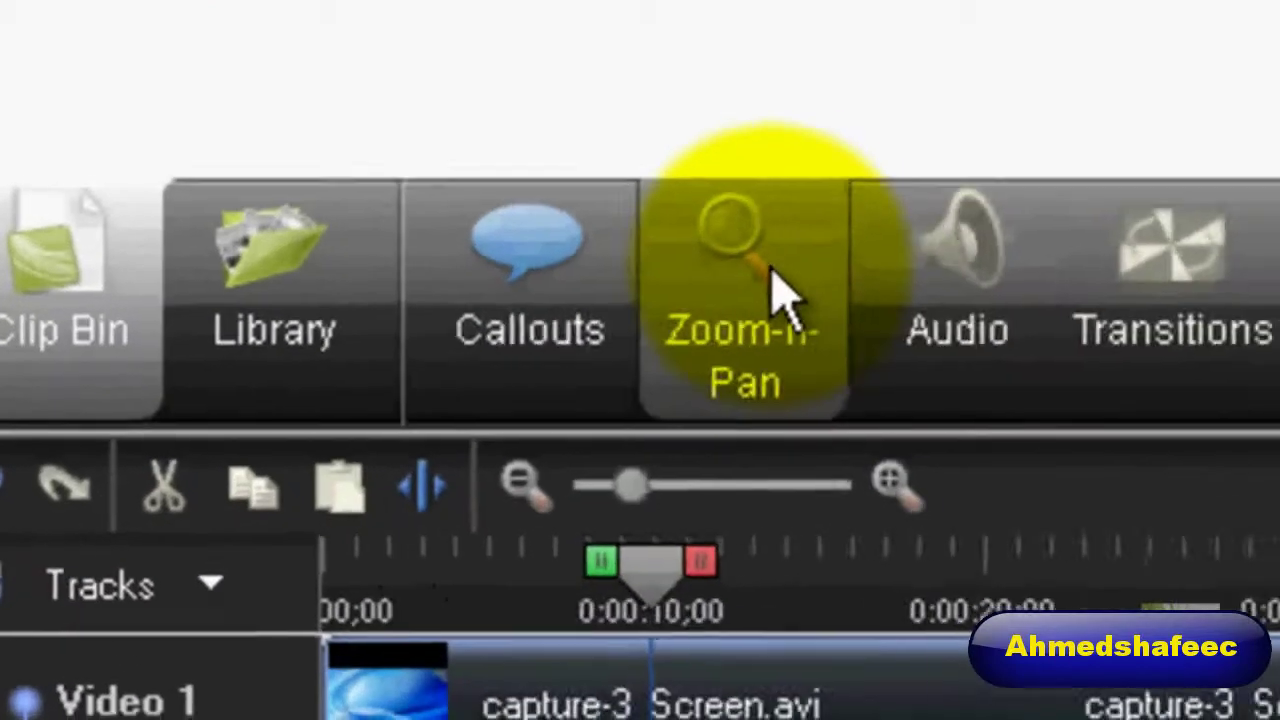
Step: Add a zoom keyframe at about 10 seconds, shrinking the Zoom-n-Pan frame and moving it over the desktop's context menu area
{"action": "left_click", "coordinate": [780, 295]}
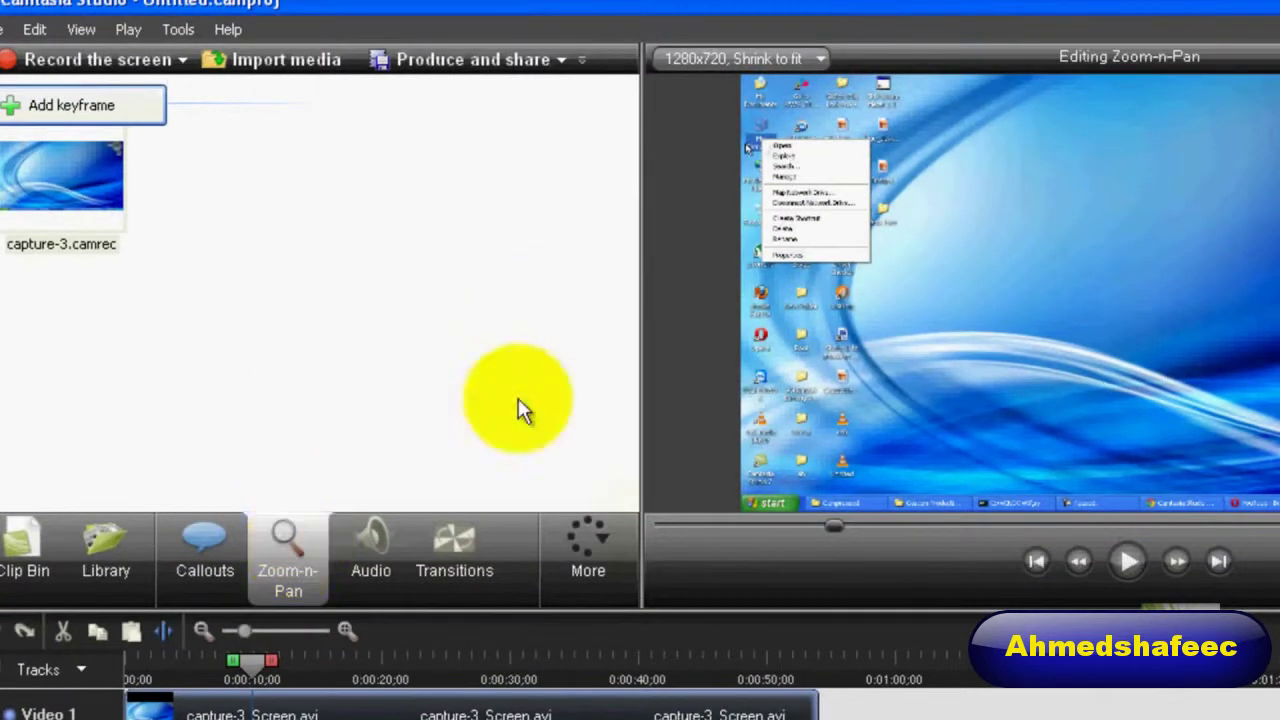
{"action": "left_click", "coordinate": [514, 171]}
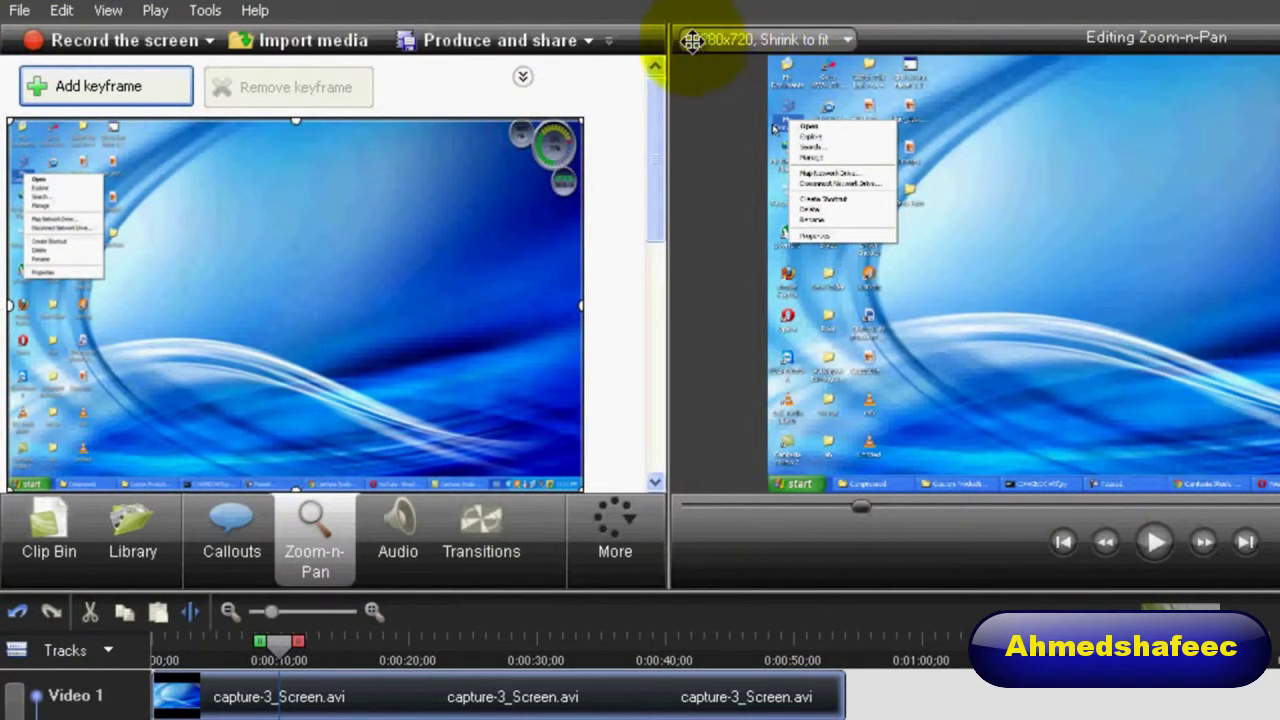
{"action": "left_click", "coordinate": [572, 115]}
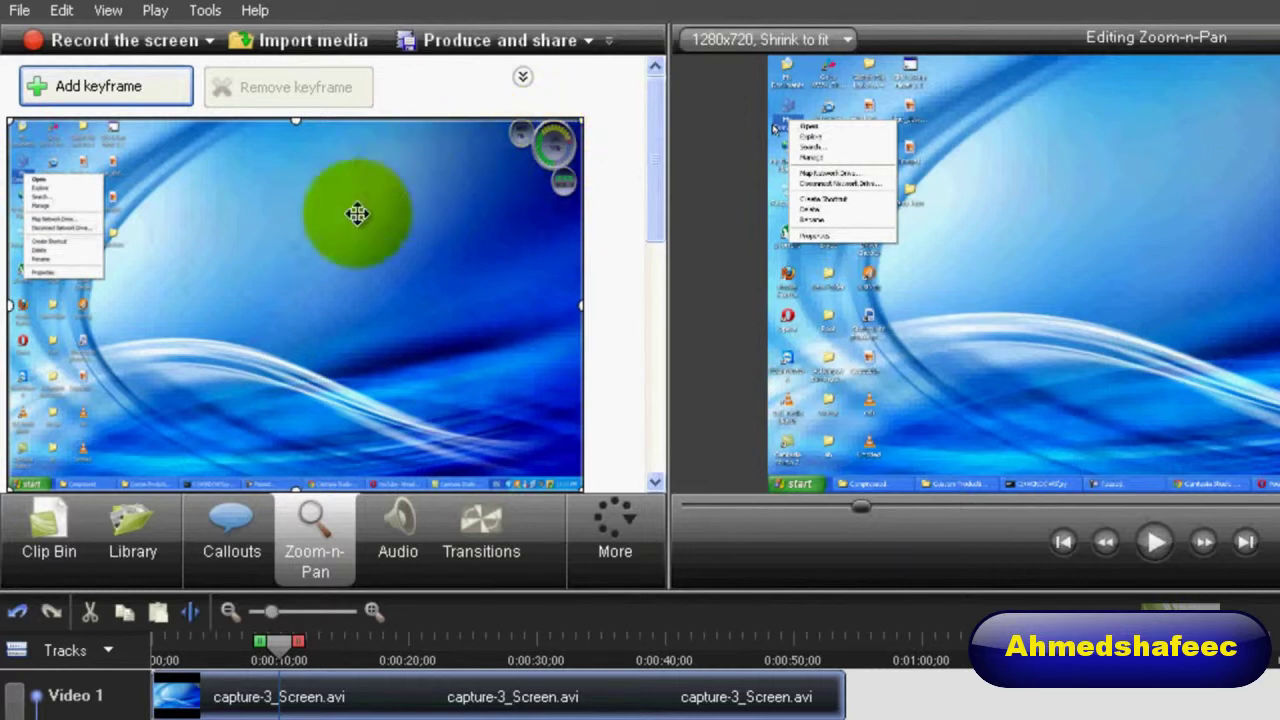
{"action": "left_click_drag", "start_coordinate": [581, 120], "coordinate": [255, 205]}
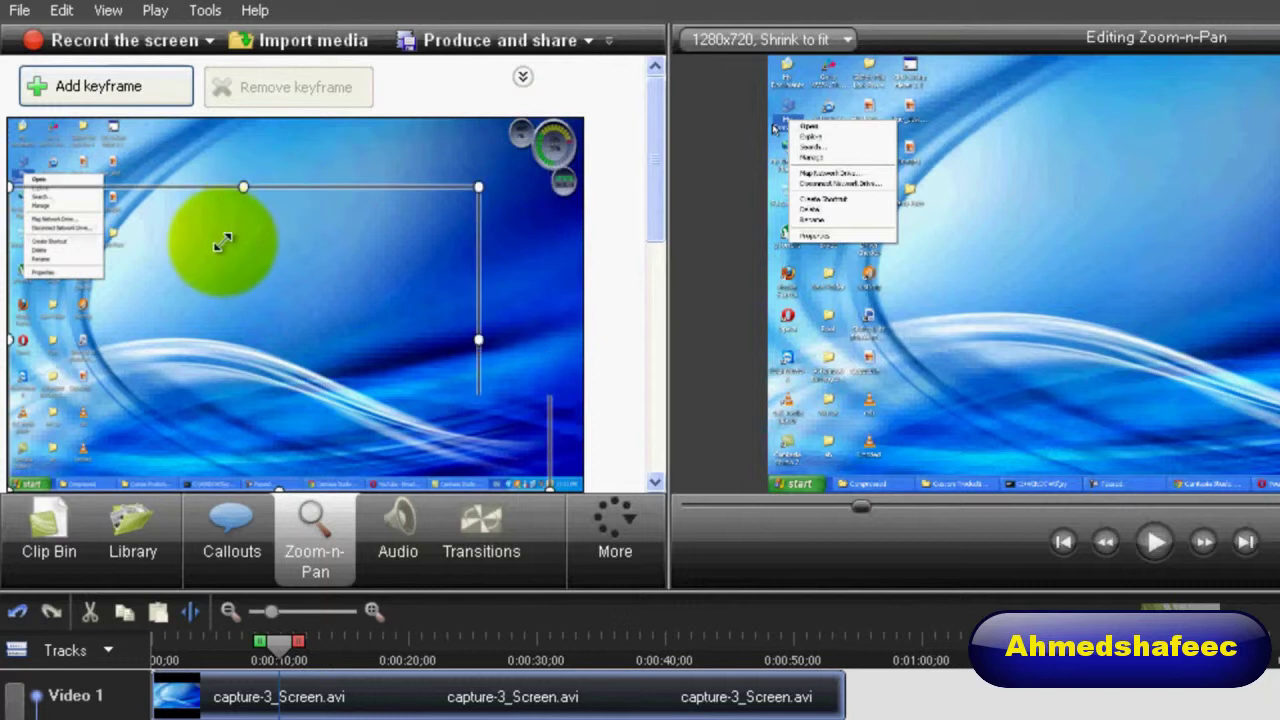
{"action": "left_click_drag", "start_coordinate": [189, 289], "coordinate": [179, 227]}
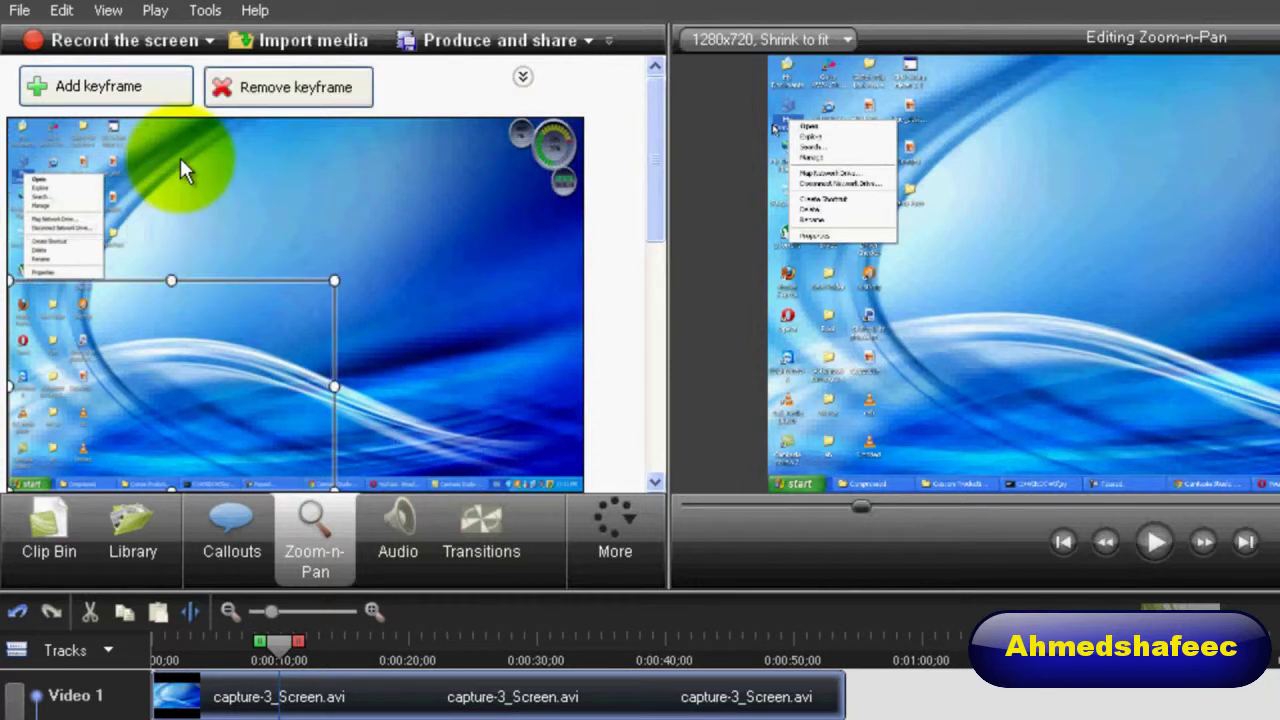
{"action": "left_click_drag", "start_coordinate": [181, 162], "coordinate": [174, 248]}
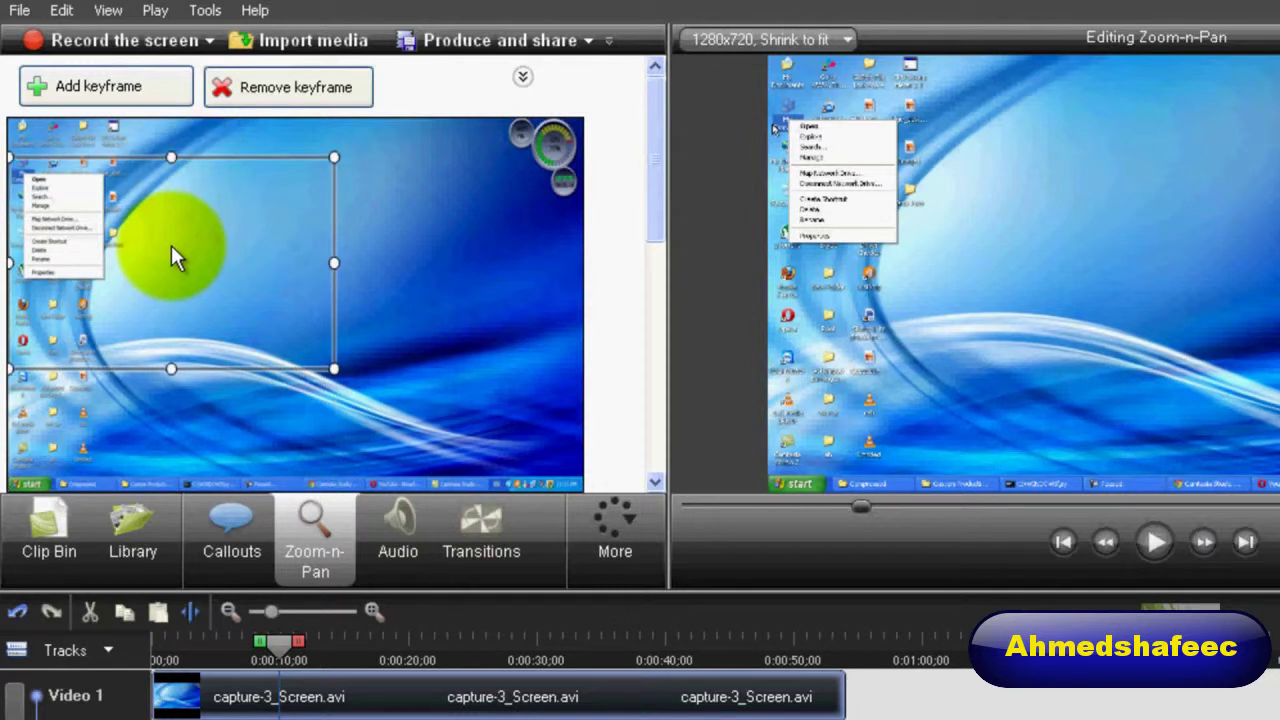
Step: Play the clip from the zoom keyframe and pause it at 0:00:16;15
{"action": "left_click", "coordinate": [1158, 541]}
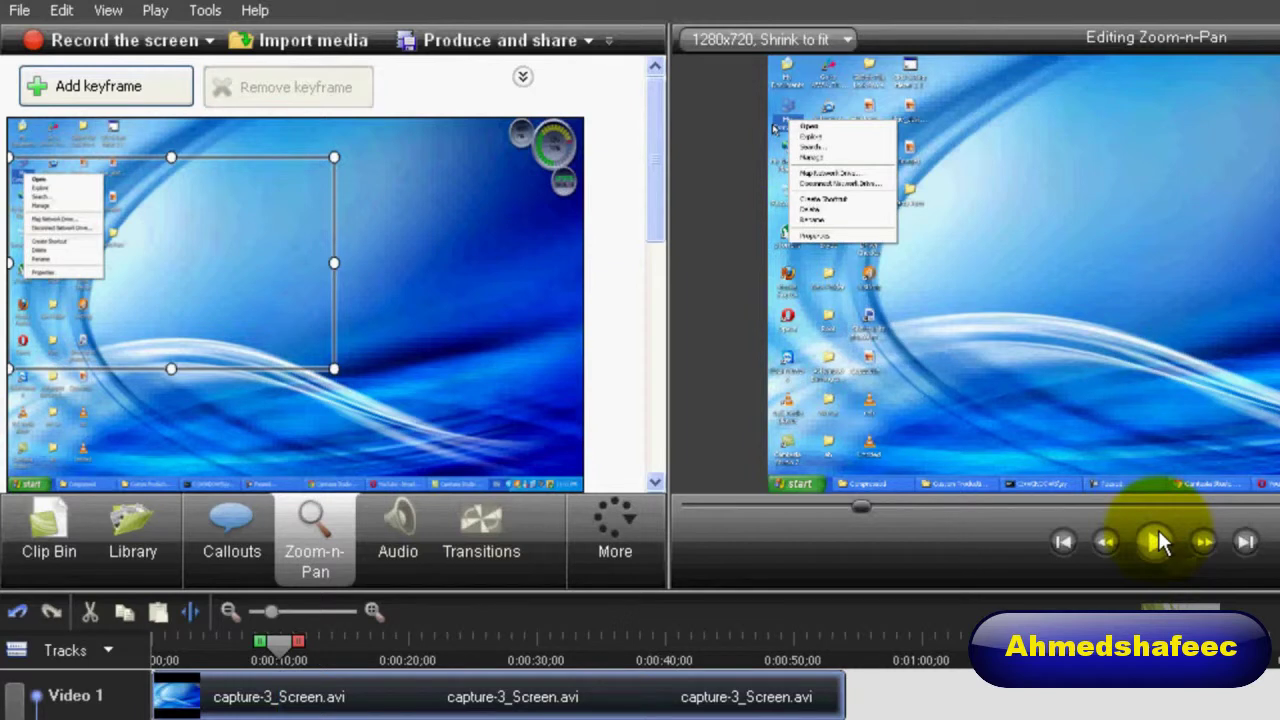
{"action": "left_click", "coordinate": [1158, 541]}
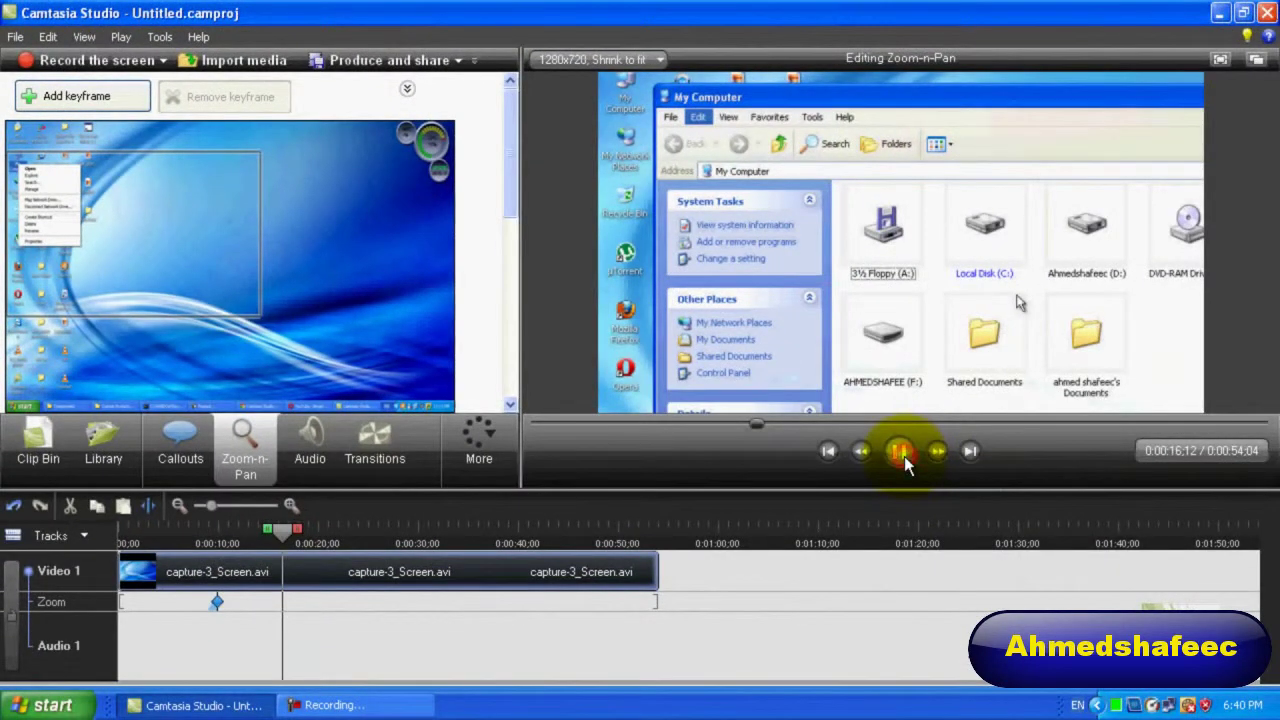
{"action": "left_click", "coordinate": [904, 456]}
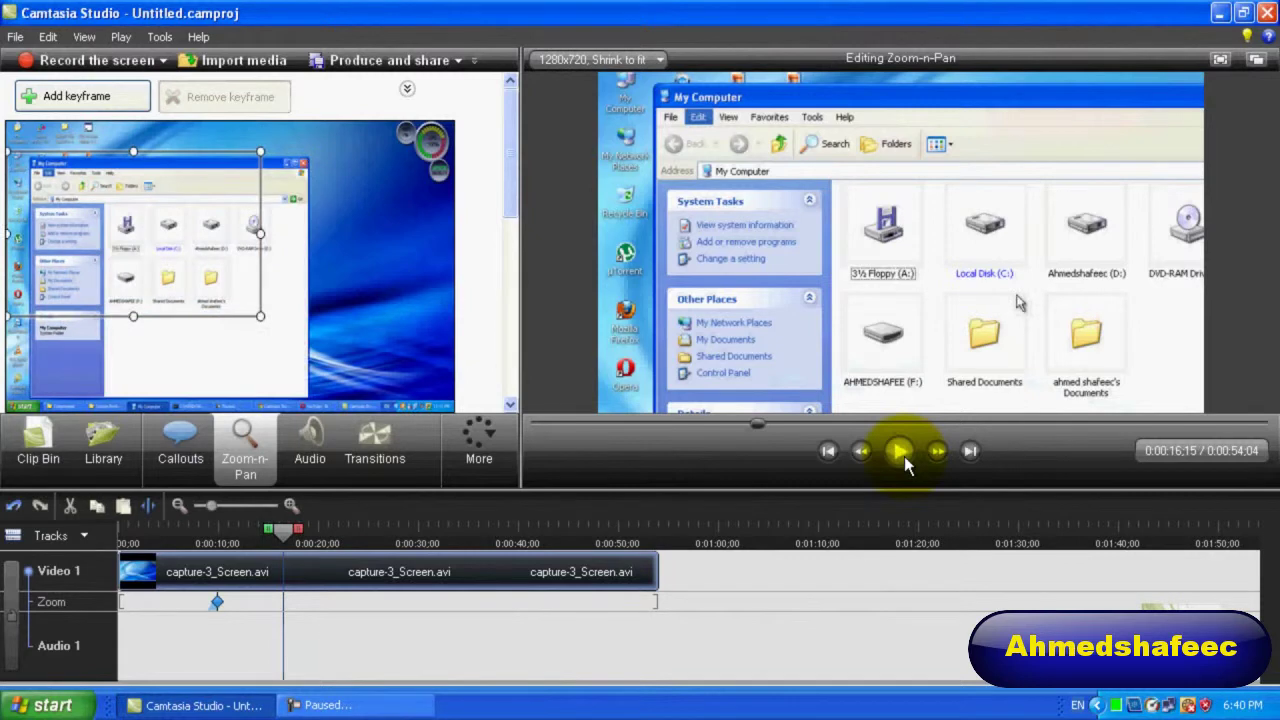
{"action": "key", "text": "F9"}
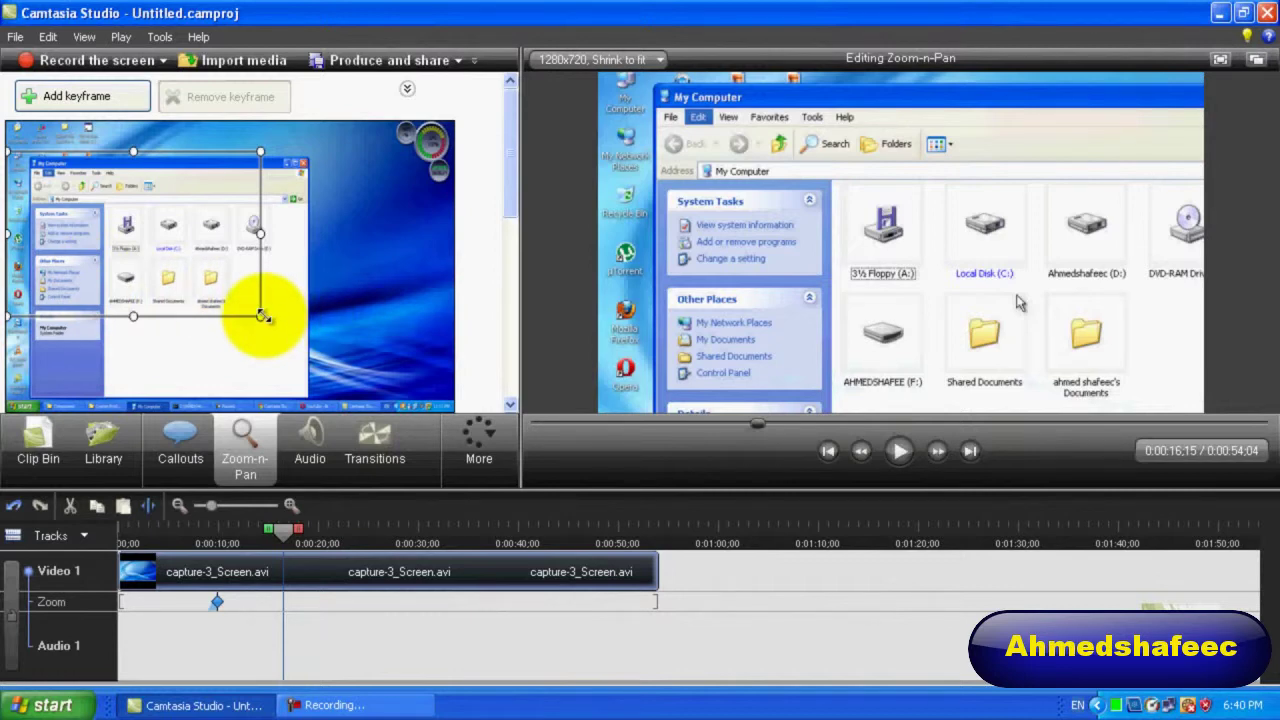
Step: Enlarge the zoom frame at 0:00:16;15 to cover the whole recorded screen
{"action": "left_click_drag", "start_coordinate": [263, 316], "coordinate": [490, 395]}
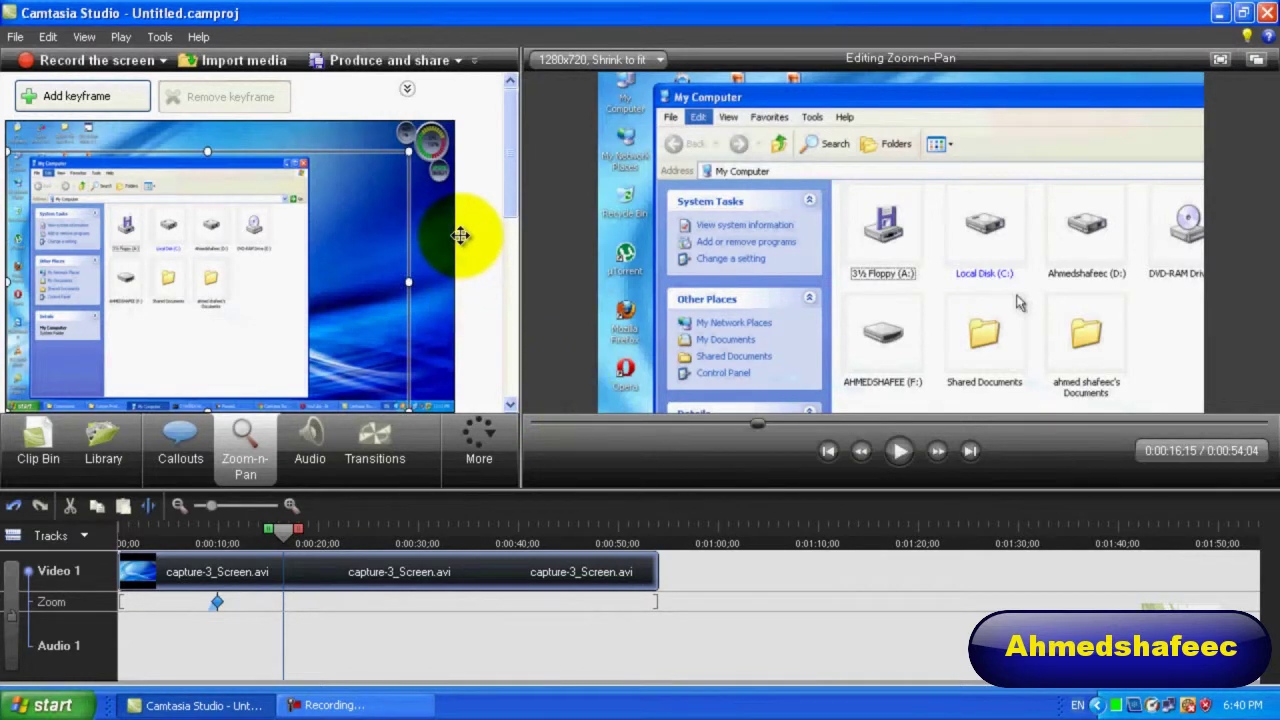
{"action": "left_click", "coordinate": [400, 157]}
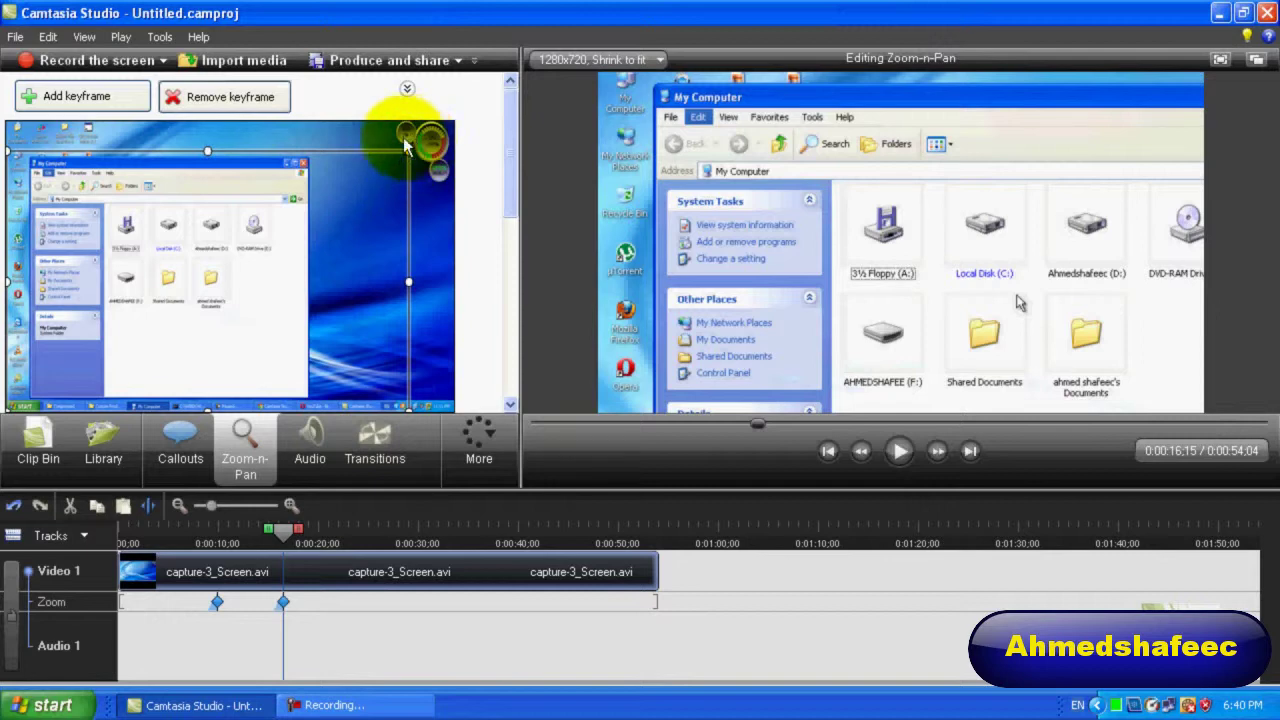
{"action": "left_click", "coordinate": [404, 147]}
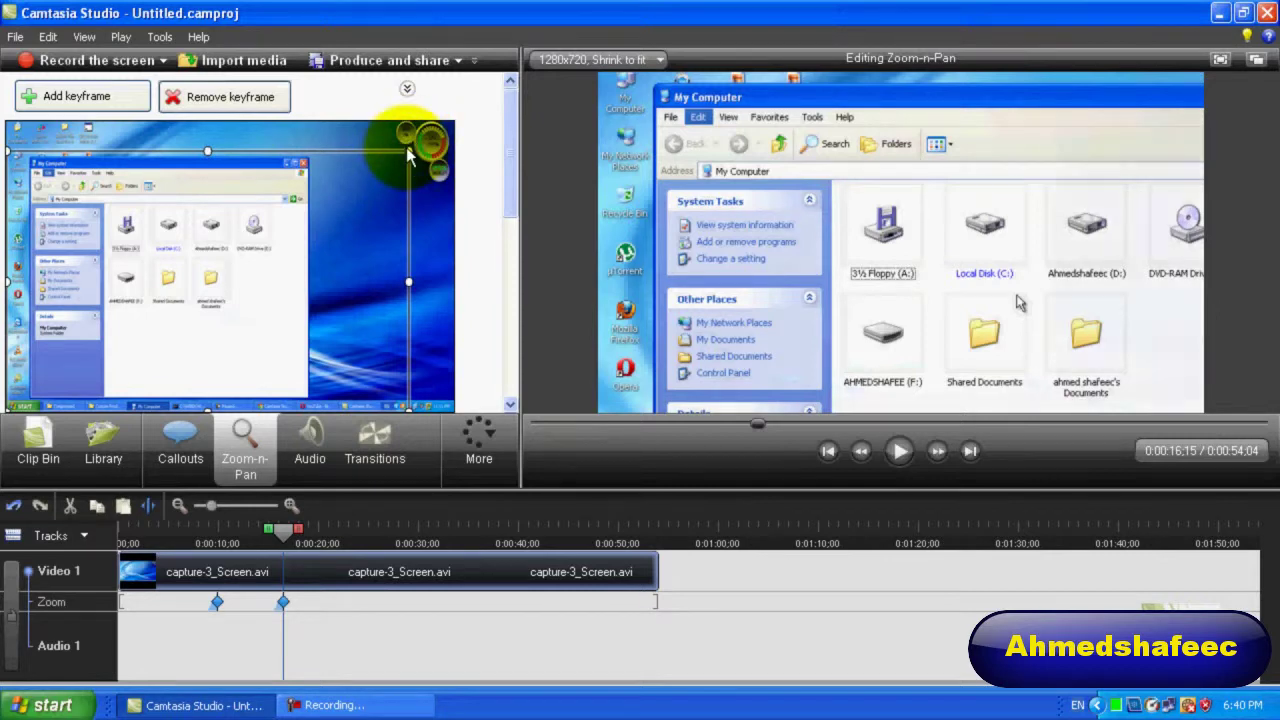
{"action": "left_click_drag", "start_coordinate": [408, 146], "coordinate": [486, 63]}
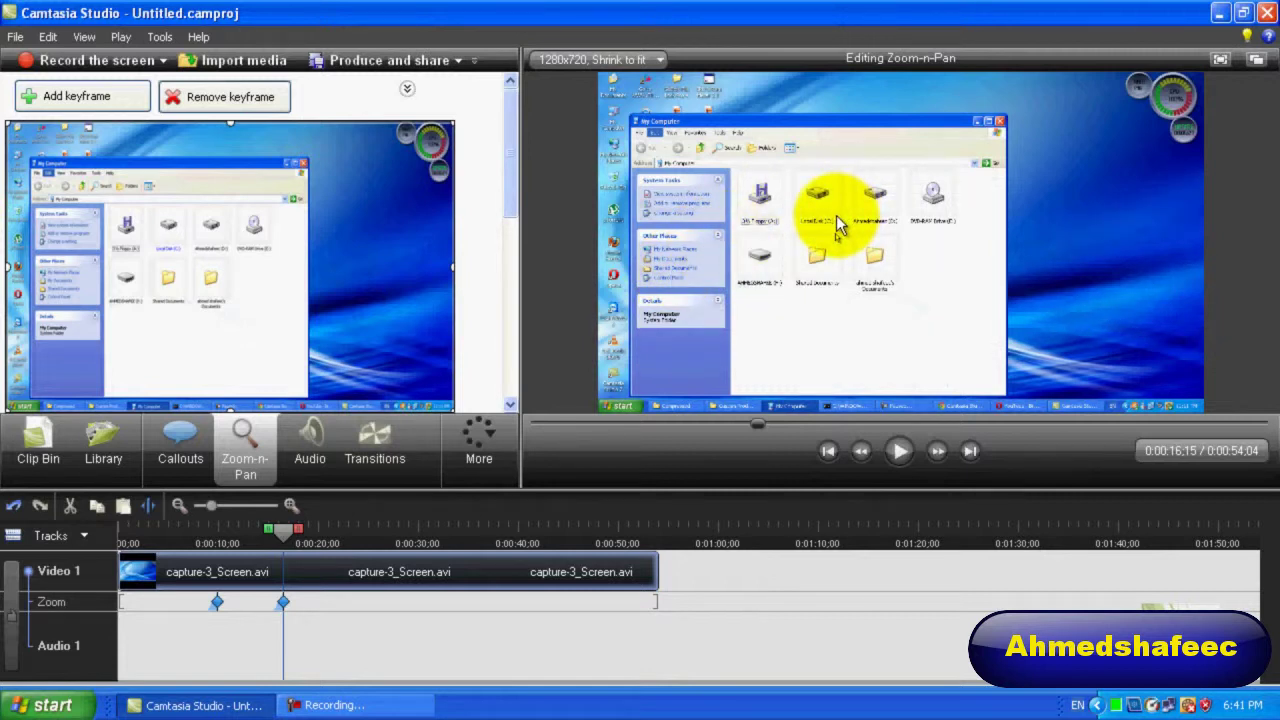
Step: Shrink the zoom frame at 0:00:16;15 and position it over the drive icons in the recorded My Computer window
{"action": "key", "text": "F9"}
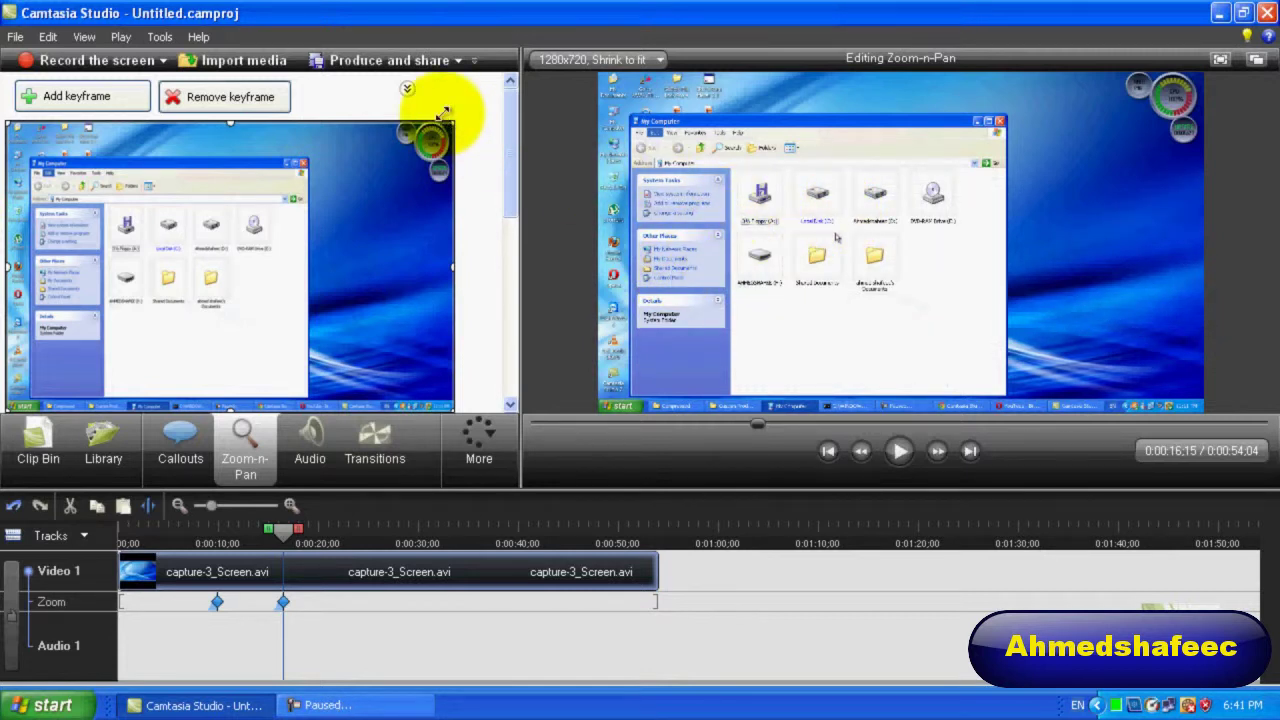
{"action": "key", "text": "F9"}
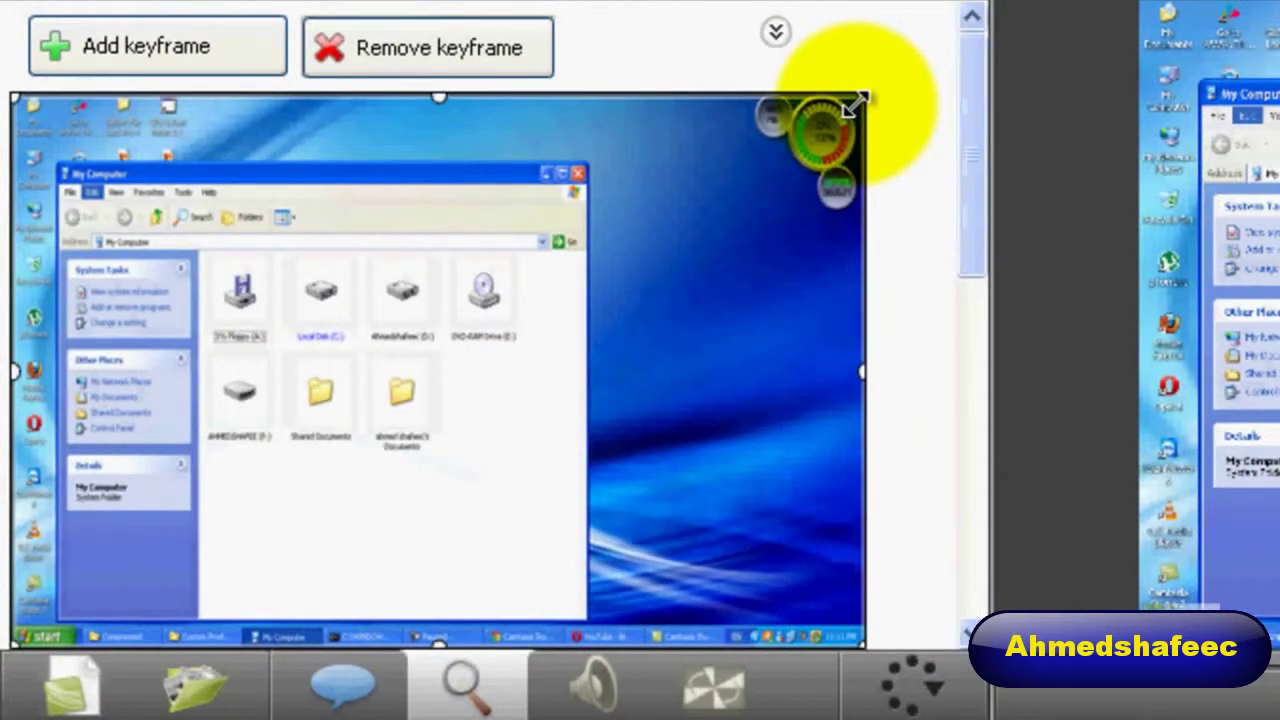
{"action": "left_click_drag", "start_coordinate": [857, 100], "coordinate": [254, 470]}
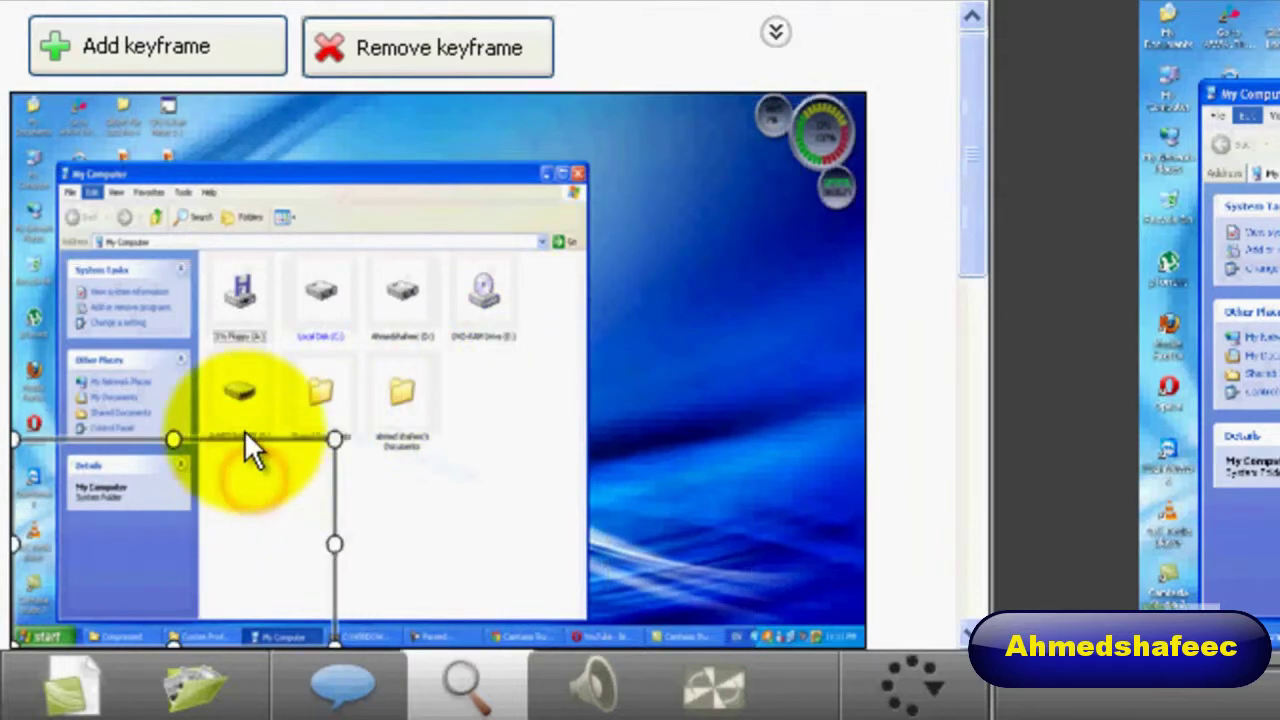
{"action": "left_click", "coordinate": [210, 508]}
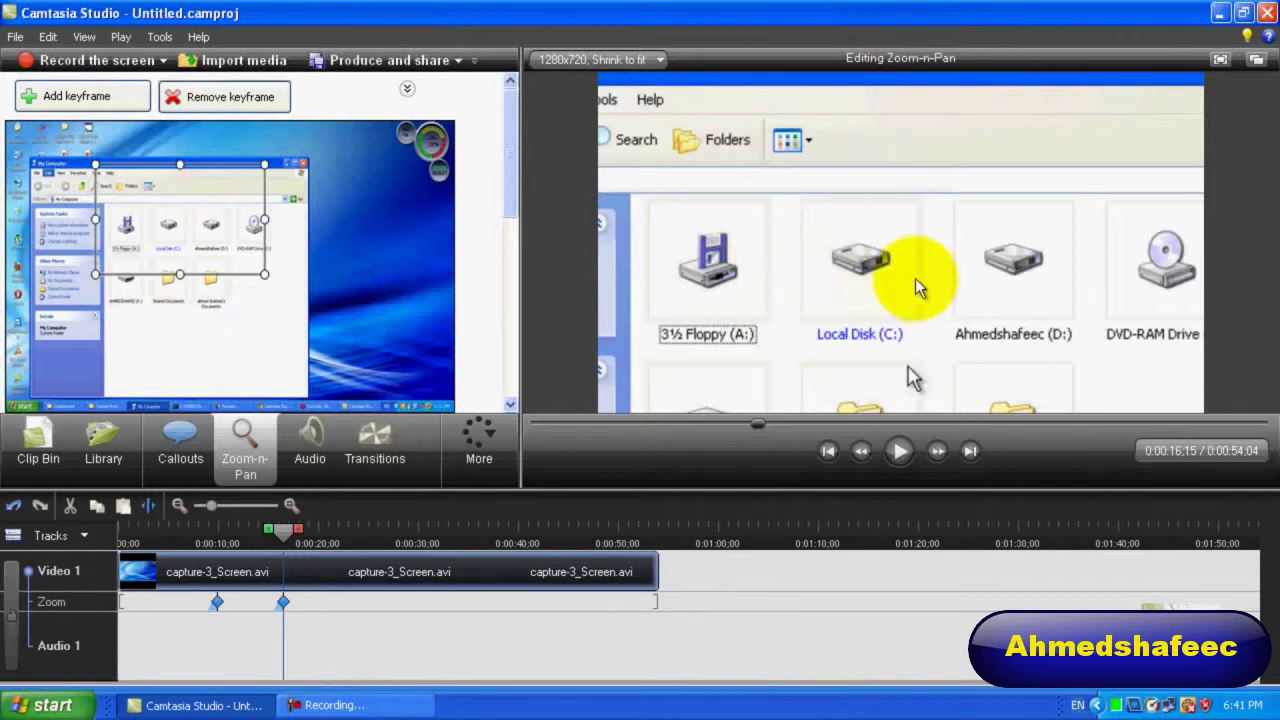
Step: Open the Cursor Effects settings and set the cursor's highlight effect to Highlight
{"action": "left_click", "coordinate": [498, 450]}
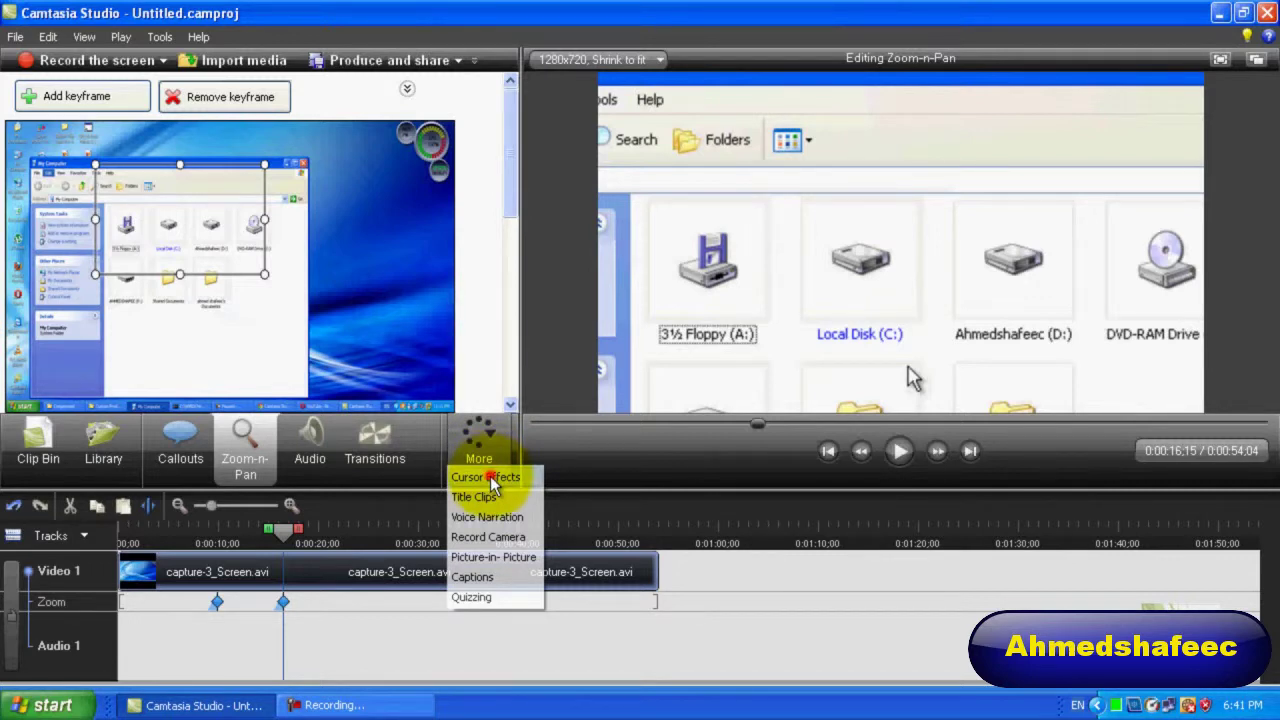
{"action": "left_click", "coordinate": [491, 478]}
{"action": "left_click", "coordinate": [374, 430]}
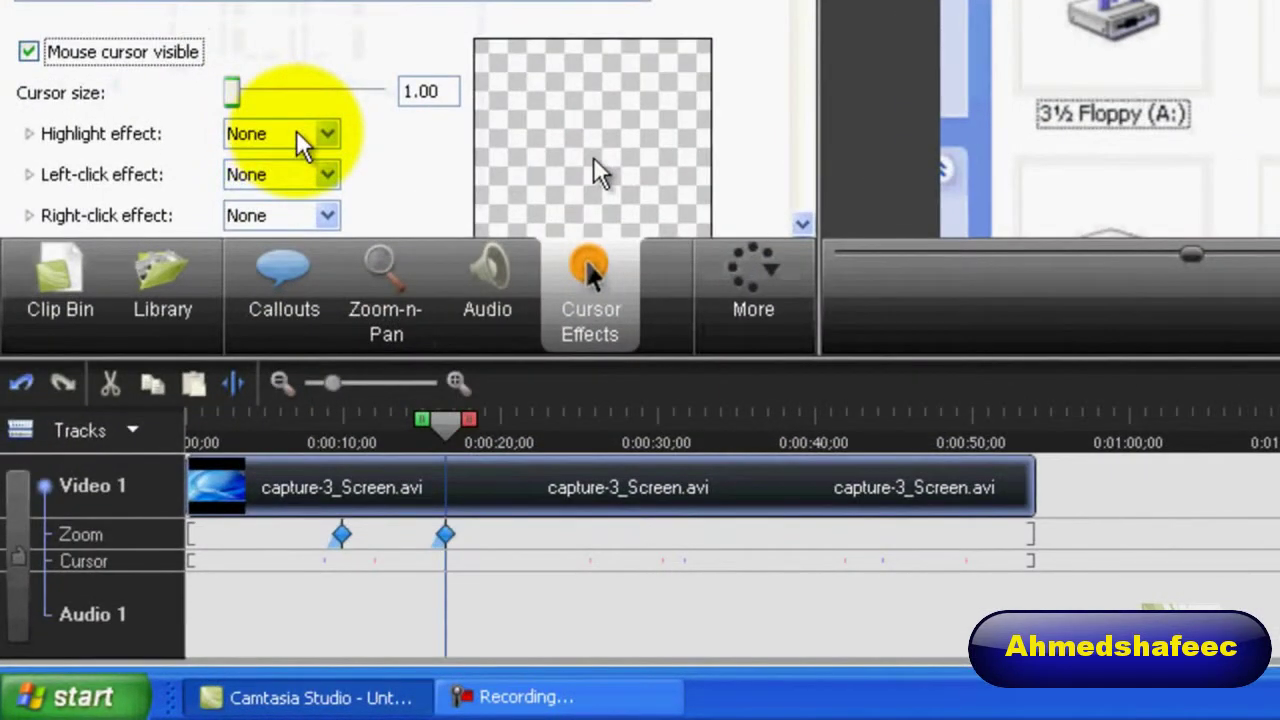
{"action": "left_click", "coordinate": [196, 347]}
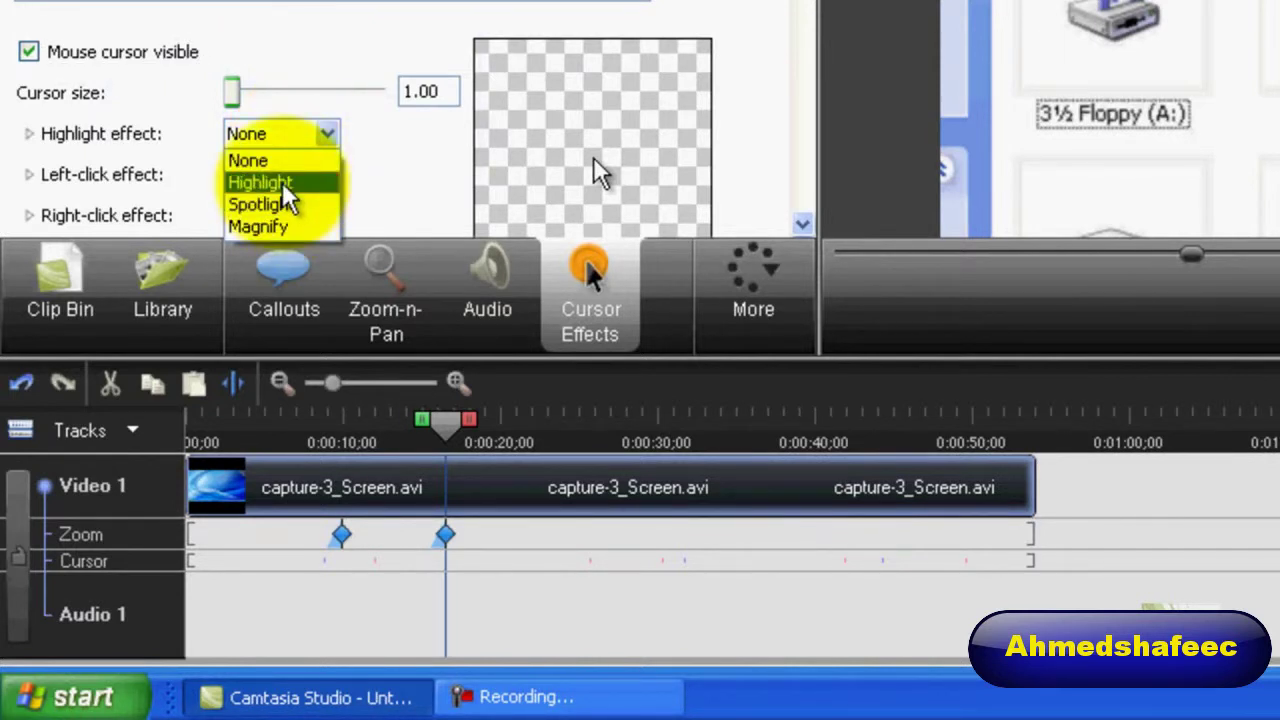
{"action": "left_click", "coordinate": [285, 184]}
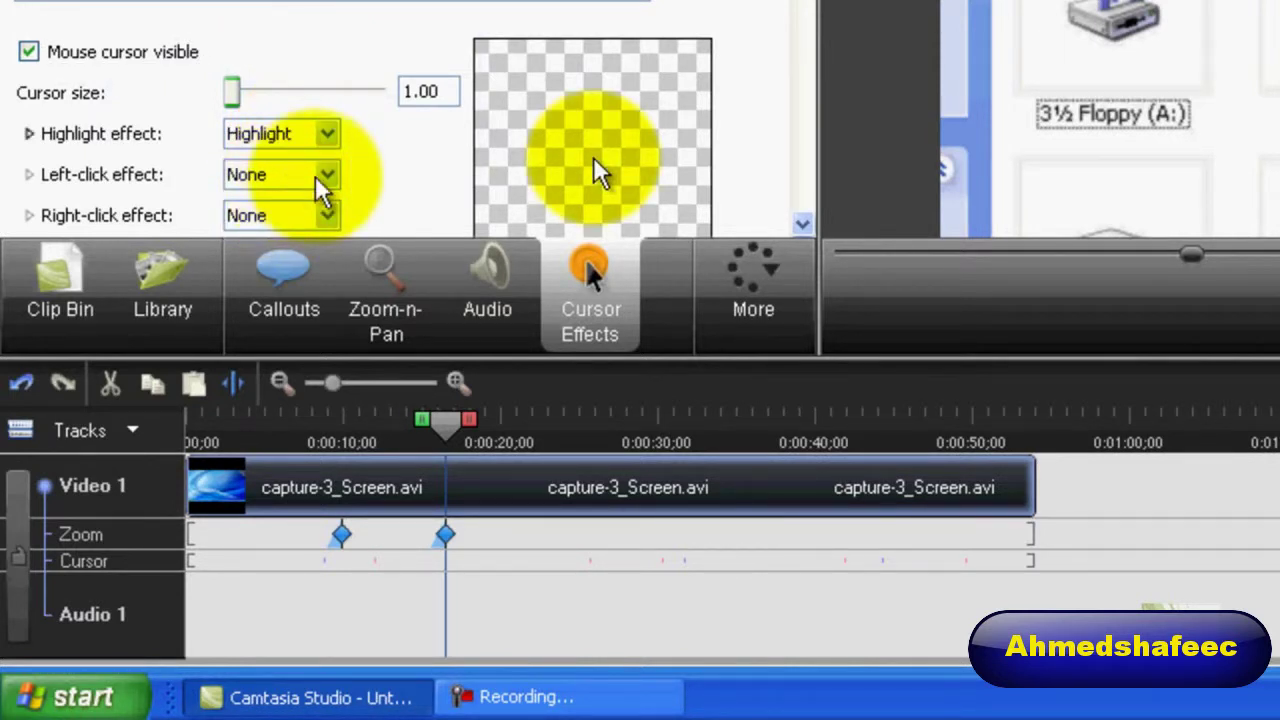
Step: Set both the left-click and right-click cursor effects to Rings
{"action": "left_click", "coordinate": [324, 178]}
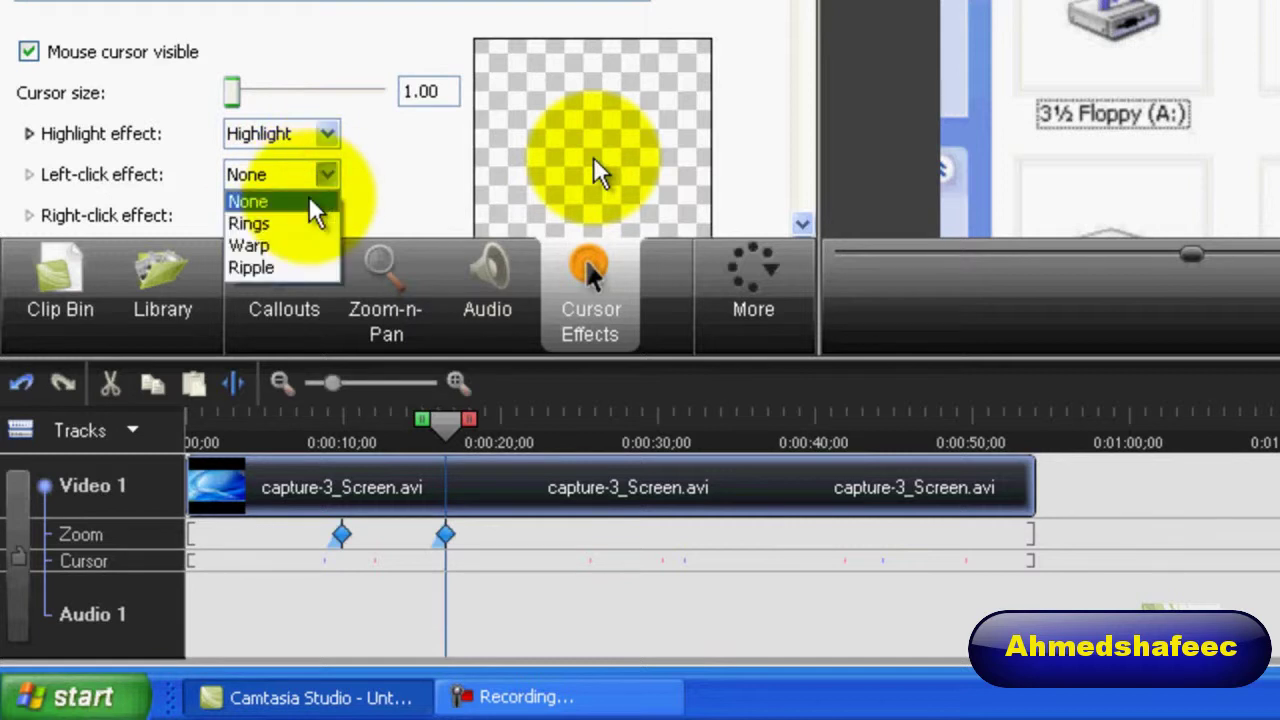
{"action": "left_click", "coordinate": [252, 223]}
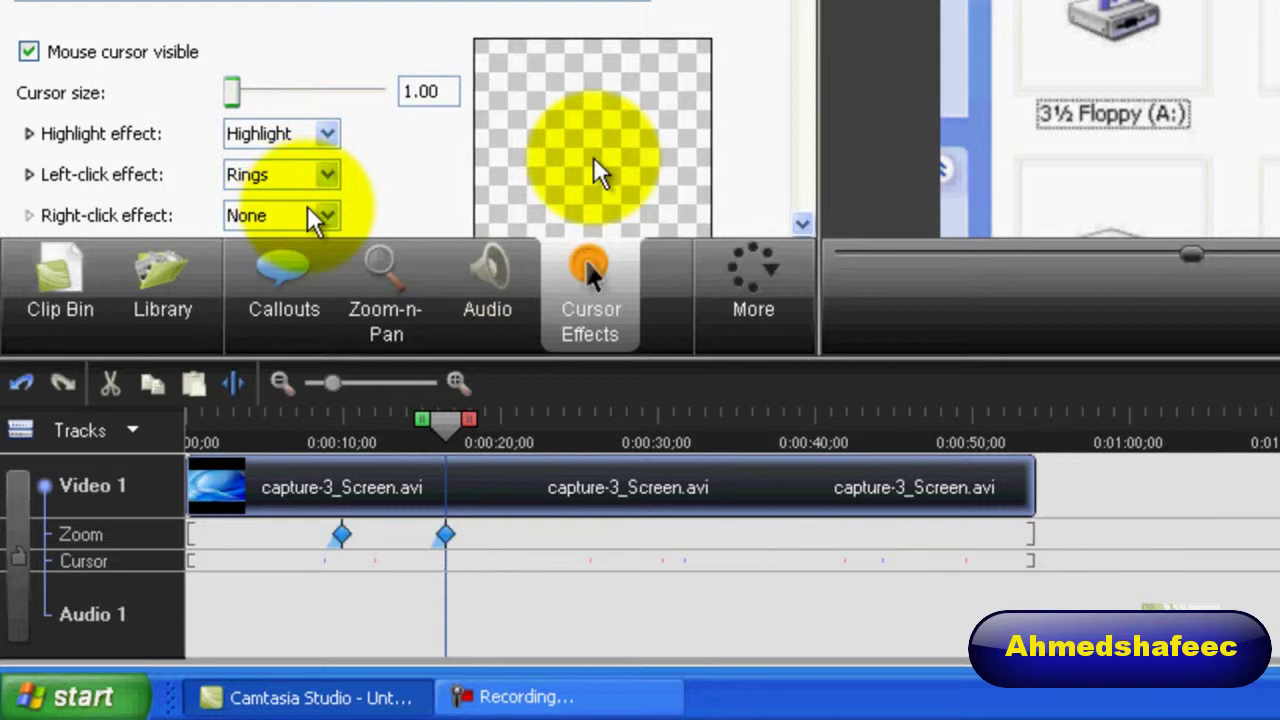
{"action": "left_click", "coordinate": [326, 215]}
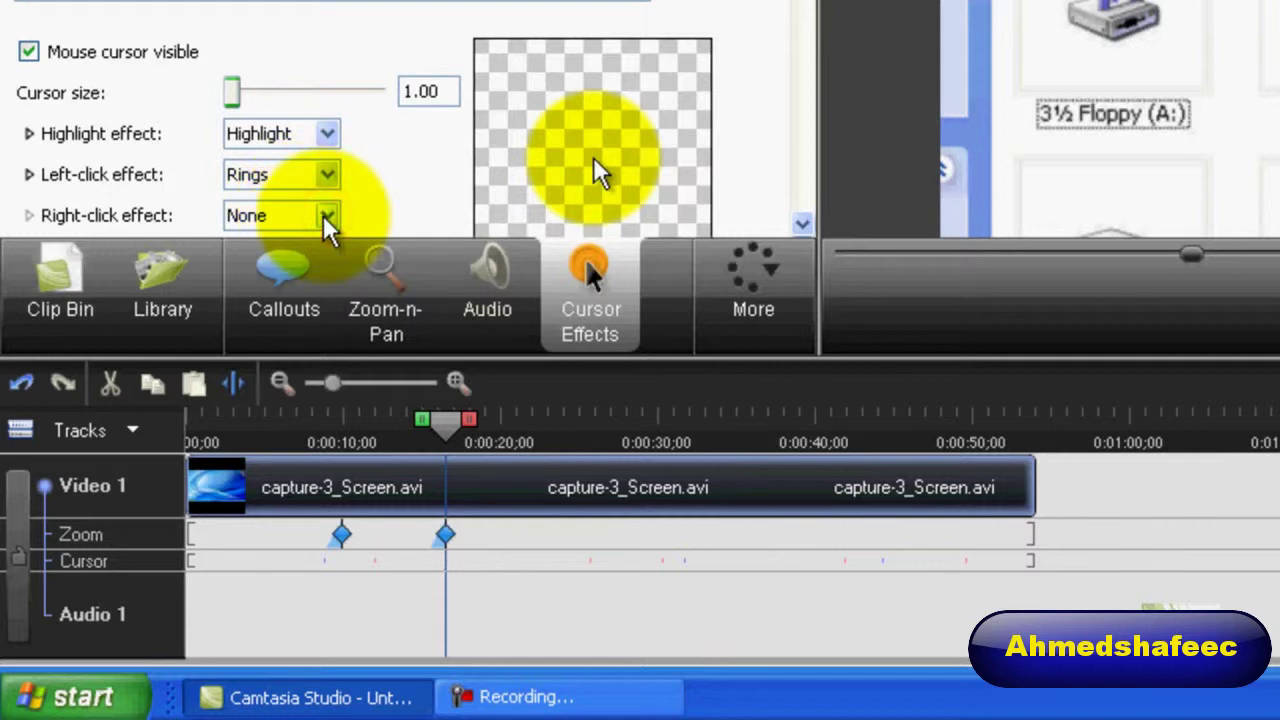
{"action": "left_click", "coordinate": [326, 217]}
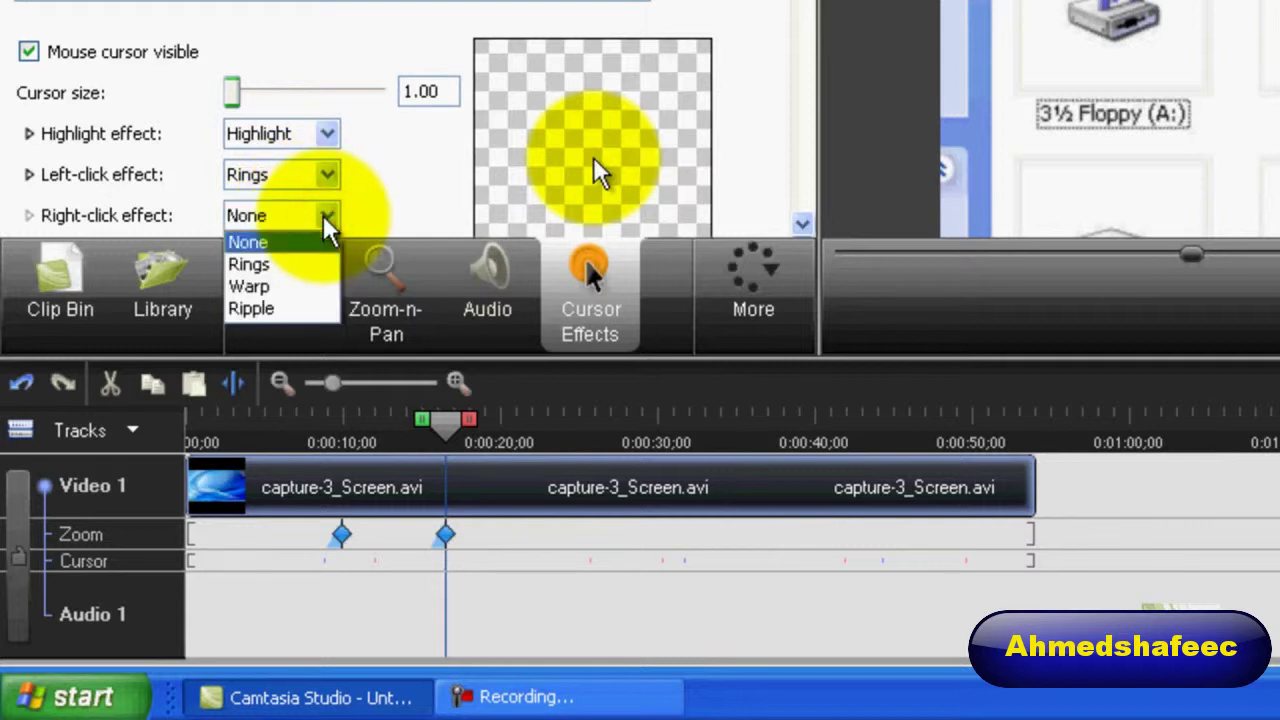
{"action": "left_click", "coordinate": [278, 264]}
Step: Set both the left-click and right-click sound effects of the cursor to Mouse click
{"action": "left_click", "coordinate": [806, 228]}
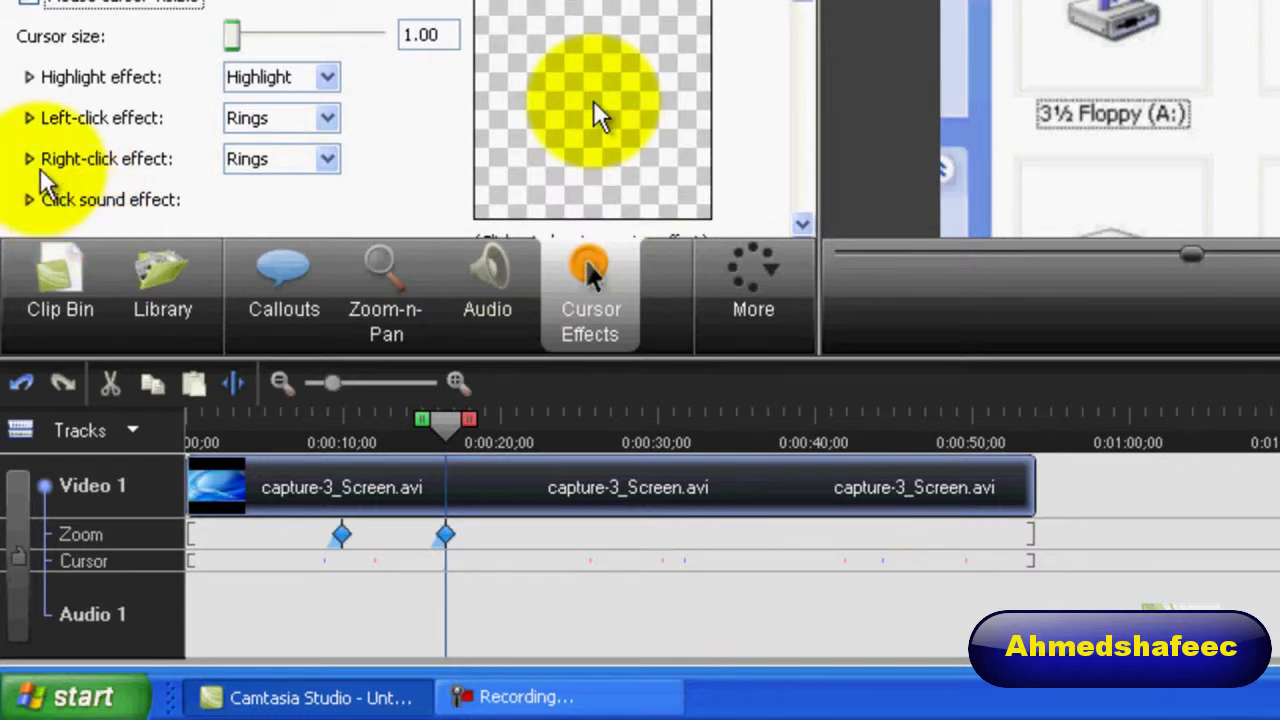
{"action": "left_click", "coordinate": [30, 199]}
{"action": "scroll", "coordinate": [808, 218], "scroll_direction": "down", "scroll_amount": 3}
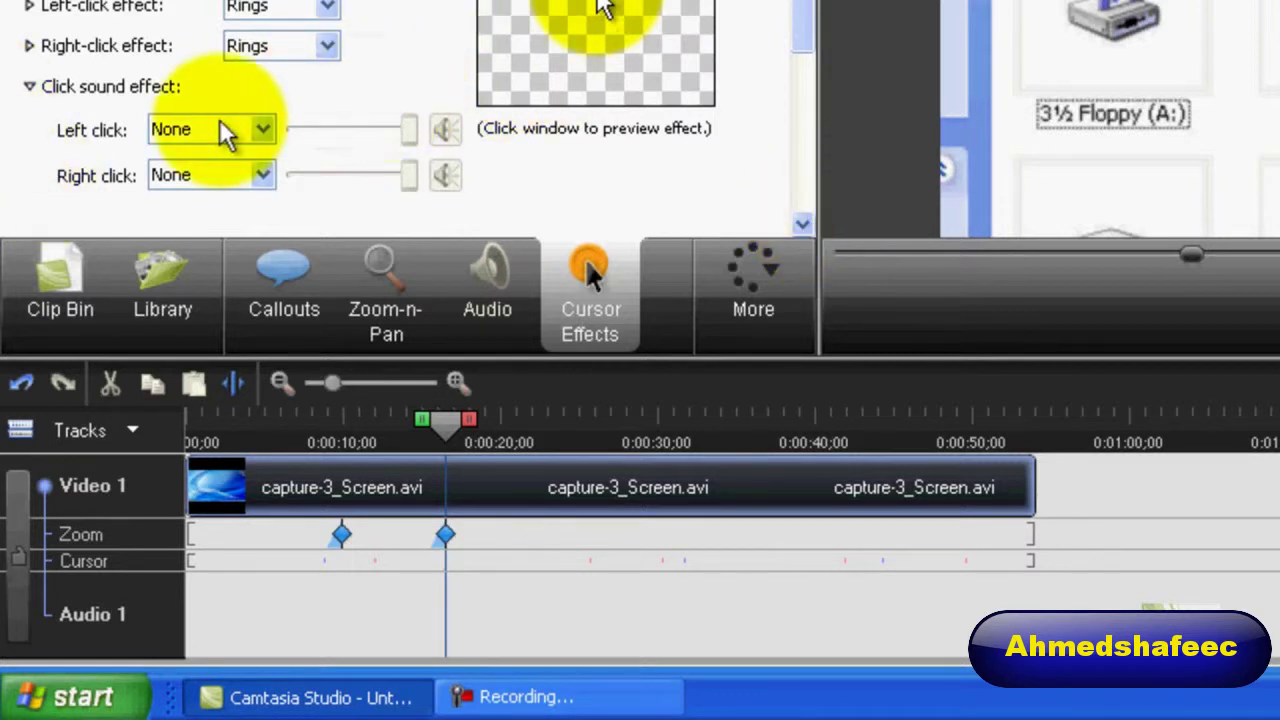
{"action": "left_click", "coordinate": [255, 132]}
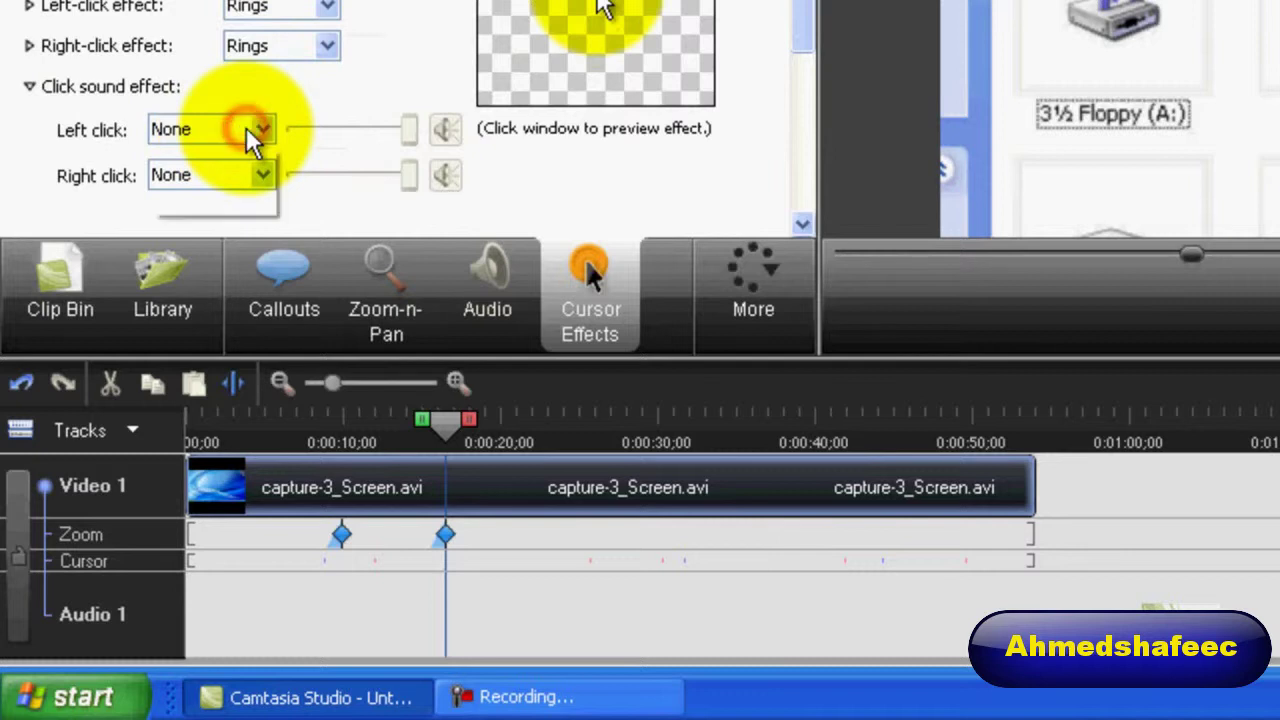
{"action": "left_click", "coordinate": [264, 135]}
{"action": "left_click", "coordinate": [273, 145]}
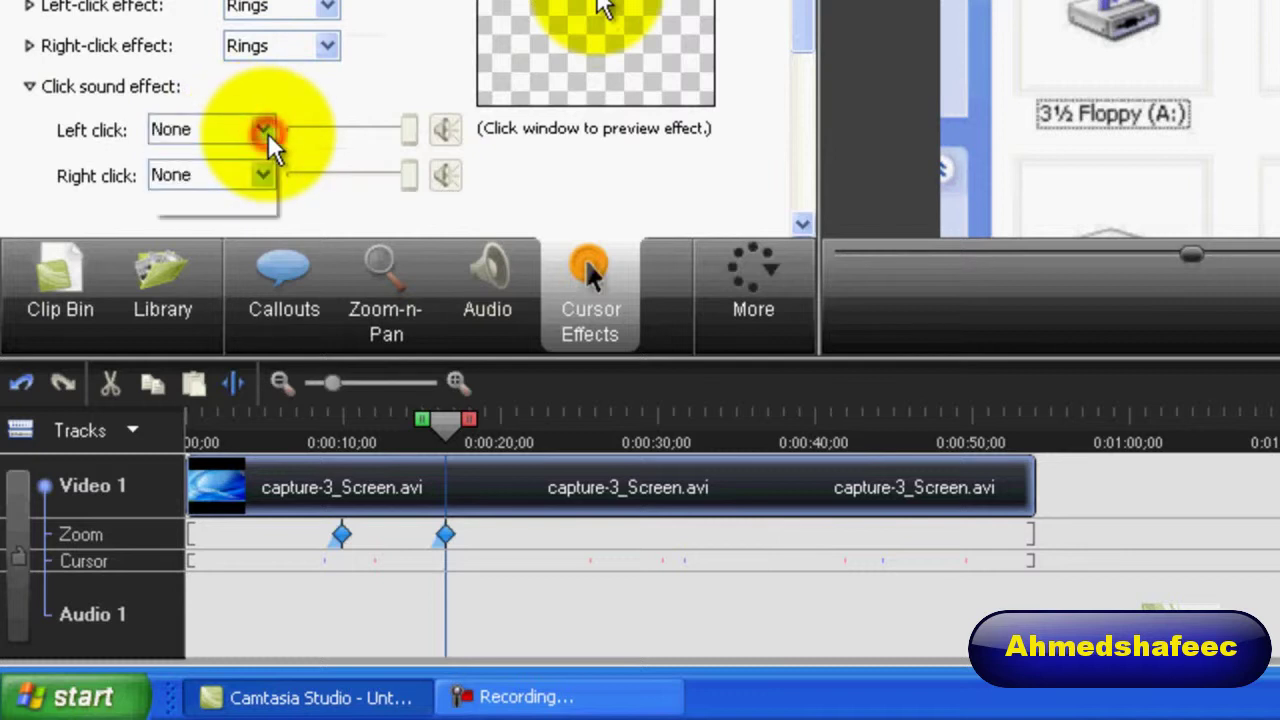
{"action": "left_click", "coordinate": [266, 138]}
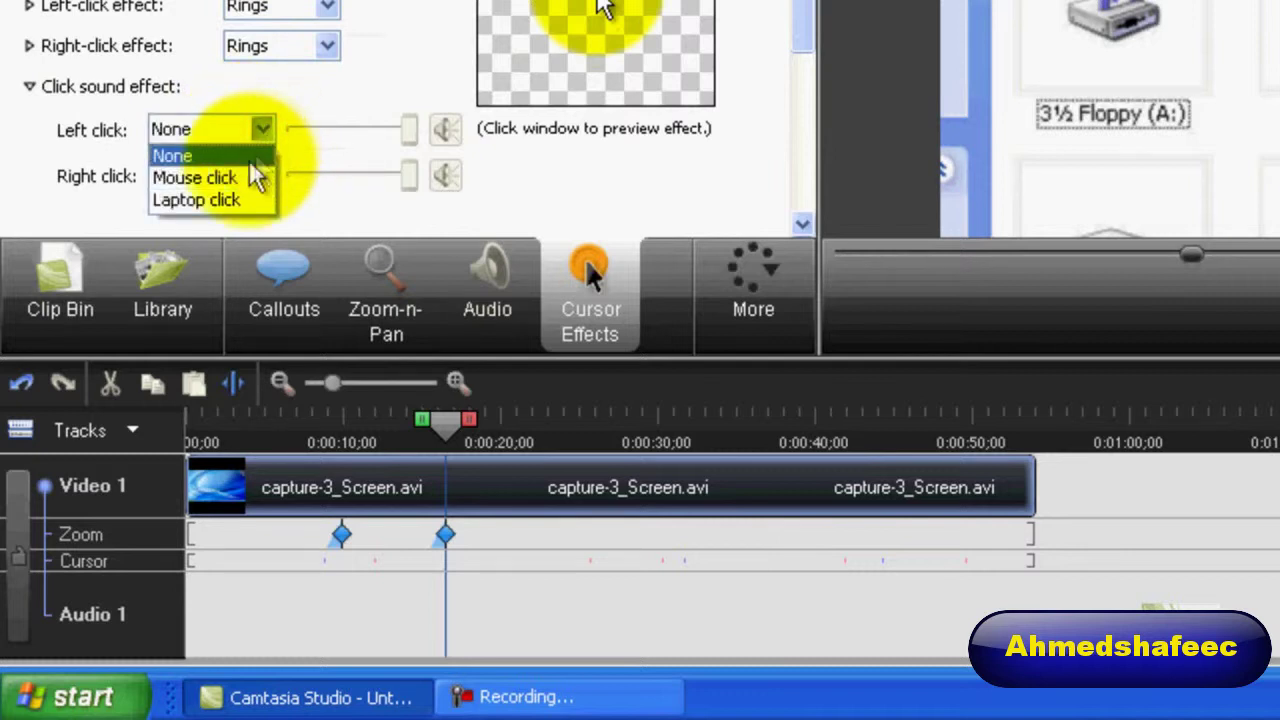
{"action": "left_click", "coordinate": [245, 178]}
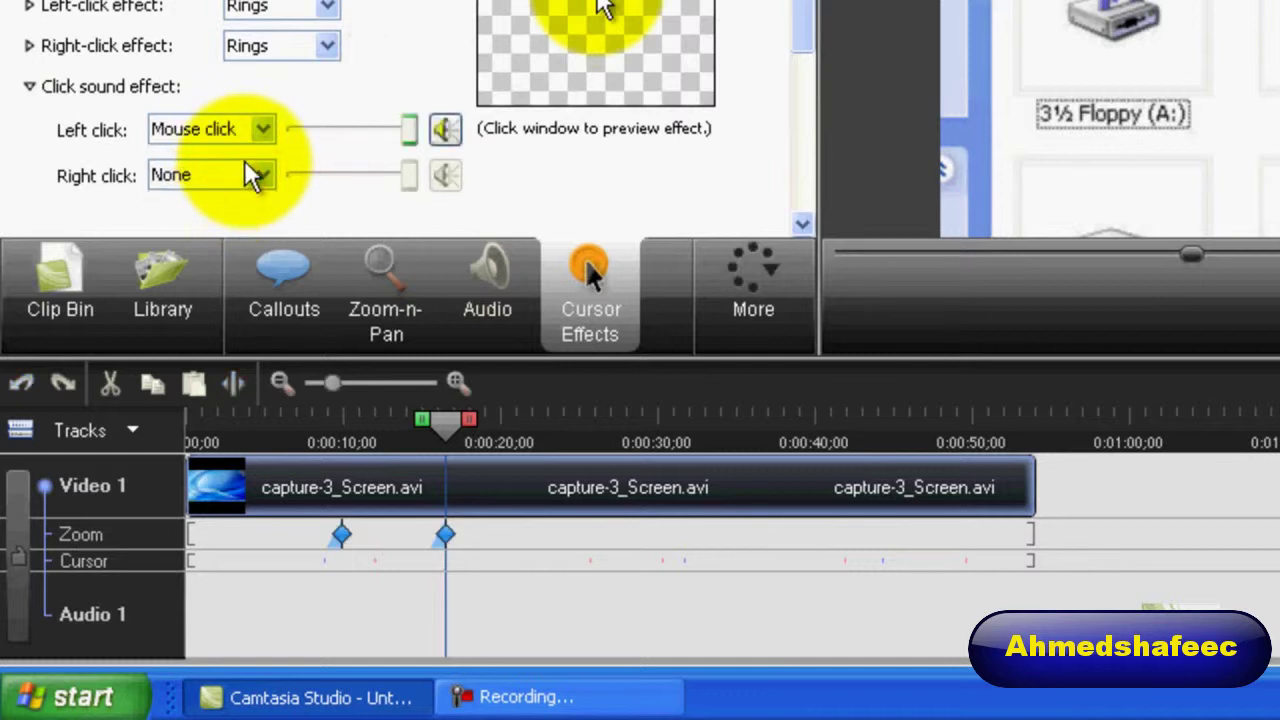
{"action": "left_click", "coordinate": [258, 178]}
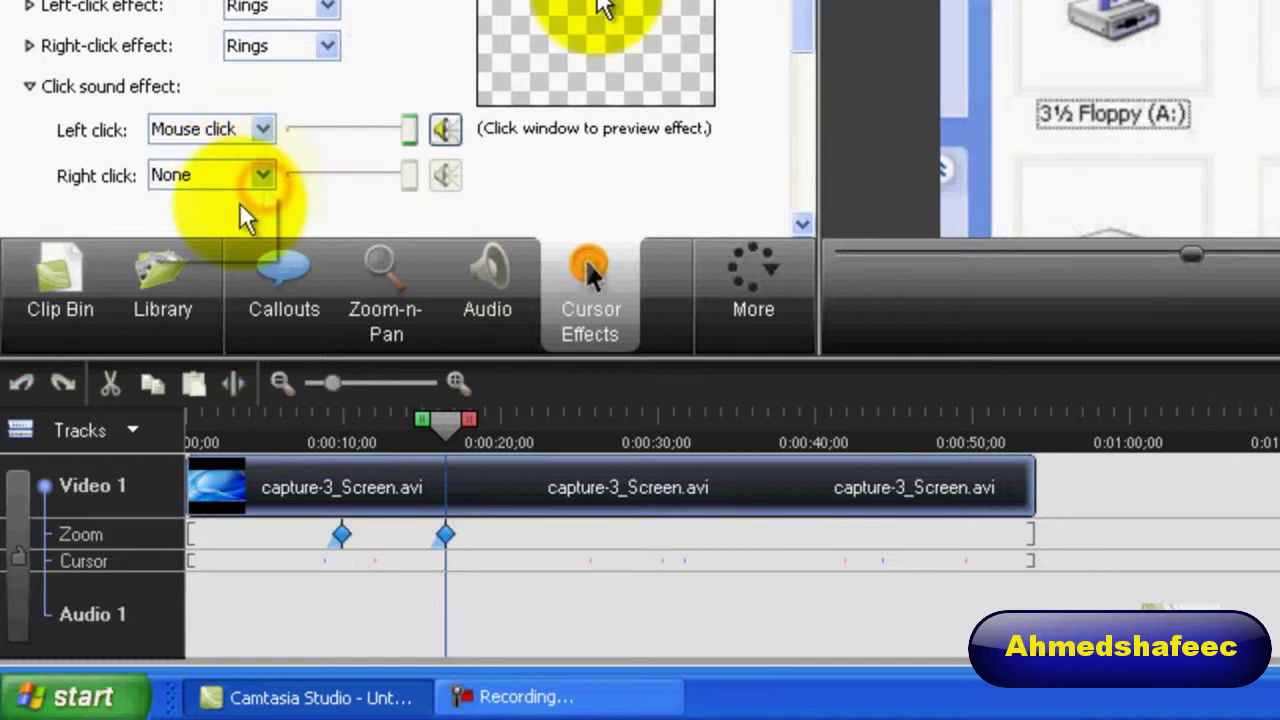
{"action": "left_click", "coordinate": [258, 177]}
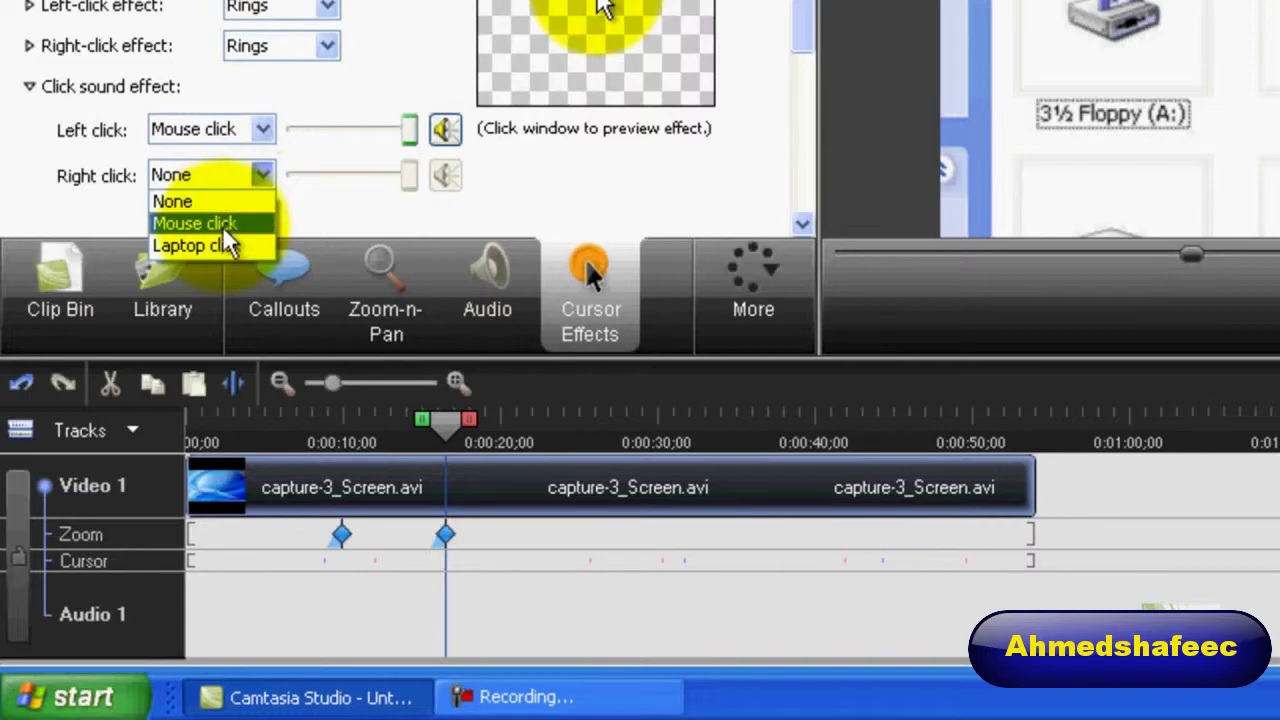
{"action": "left_click", "coordinate": [226, 223]}
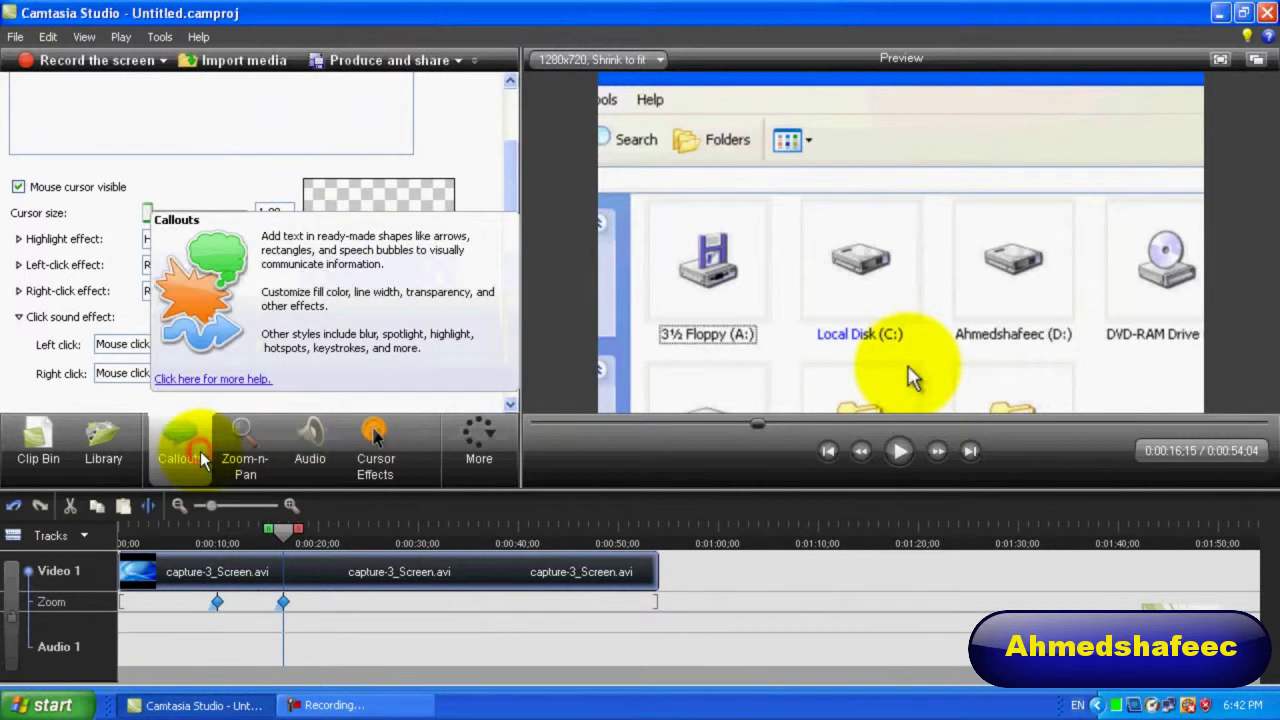
Step: Add a Sketch Motion Rectangle callout at 0:00:16;15
{"action": "left_click", "coordinate": [180, 450]}
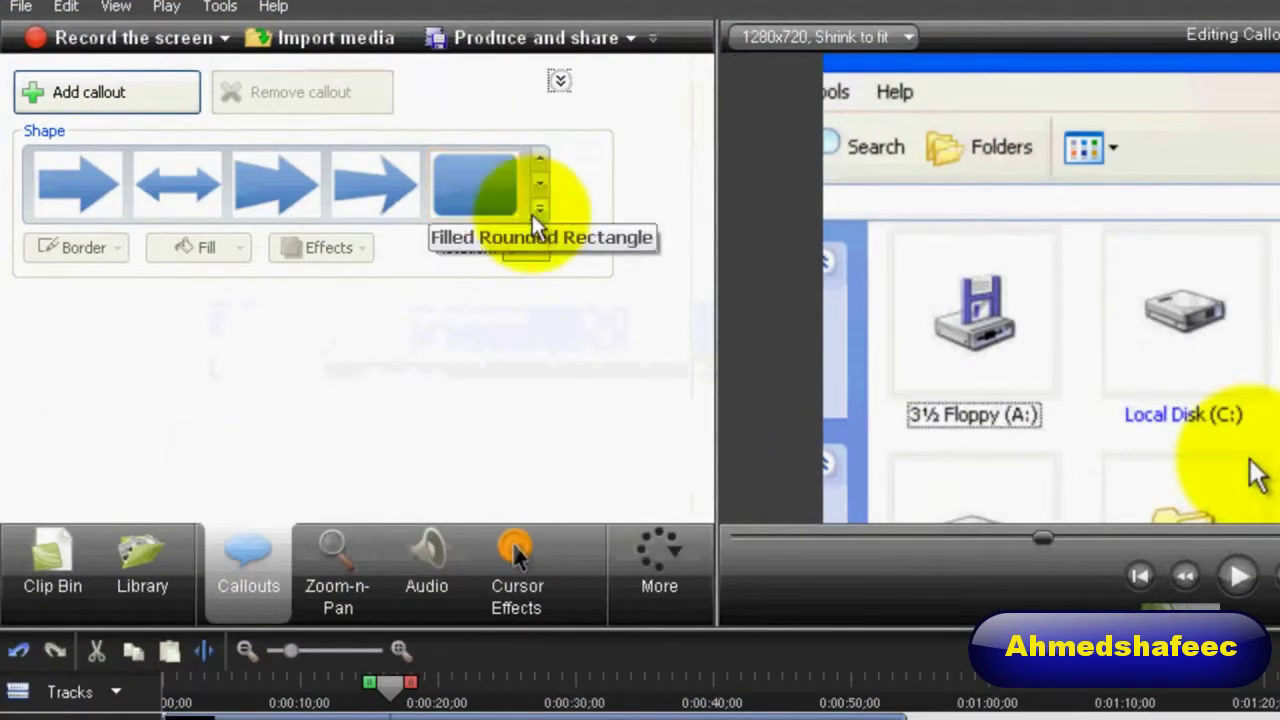
{"action": "left_click", "coordinate": [424, 199]}
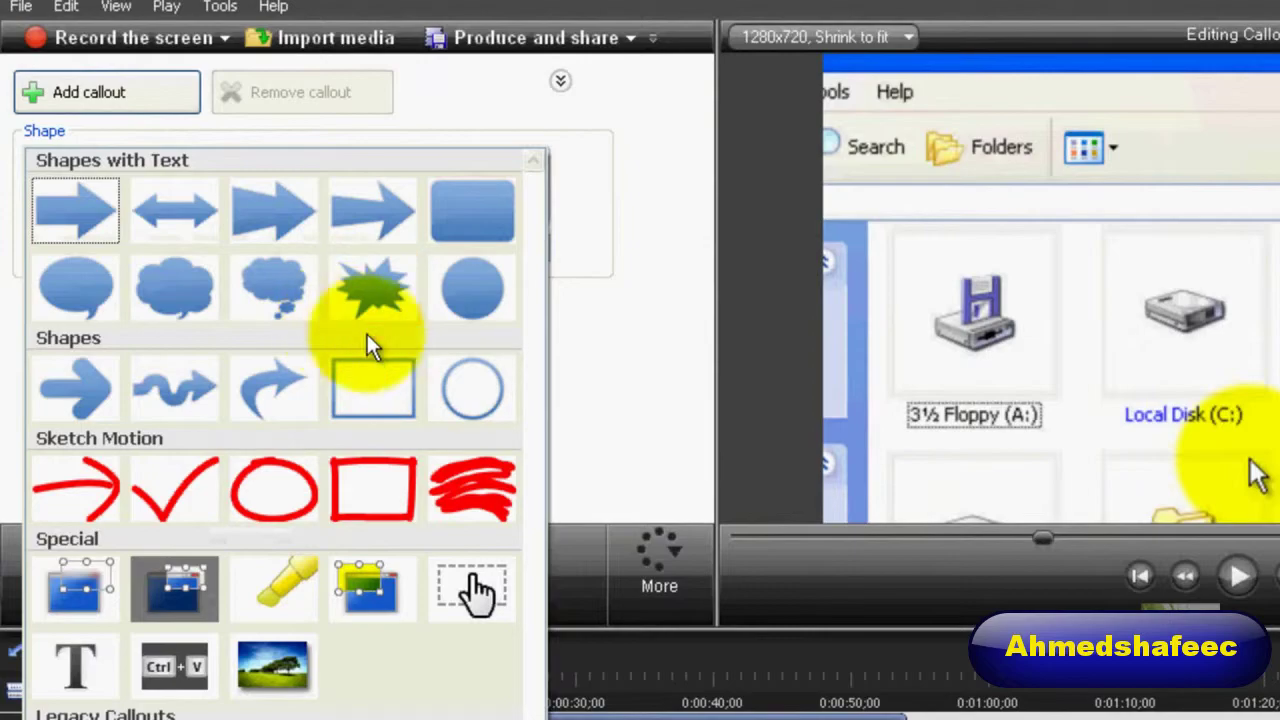
{"action": "left_click", "coordinate": [395, 478]}
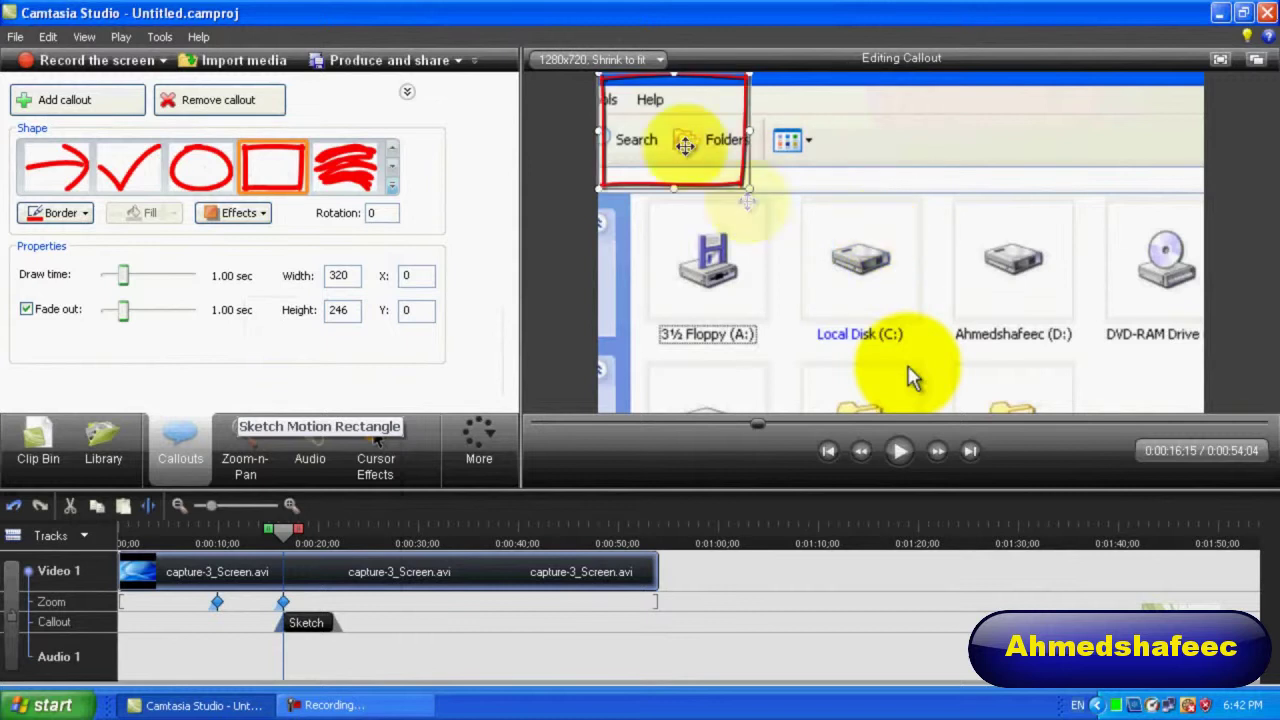
Step: Resize the rectangle callout to about 316 x 105 and place it around the Local Disk (C:) drive icon
{"action": "mouse_move", "coordinate": [691, 131]}
{"action": "left_mouse_down"}
{"action": "mouse_move", "coordinate": [743, 189]}
{"action": "mouse_move", "coordinate": [794, 206]}
{"action": "mouse_move", "coordinate": [870, 262]}
{"action": "mouse_move", "coordinate": [865, 292]}
{"action": "mouse_move", "coordinate": [777, 243]}
{"action": "mouse_move", "coordinate": [766, 271]}
{"action": "mouse_move", "coordinate": [786, 249]}
{"action": "mouse_move", "coordinate": [818, 255]}
{"action": "mouse_move", "coordinate": [789, 257]}
{"action": "mouse_move", "coordinate": [838, 205]}
{"action": "mouse_move", "coordinate": [852, 210]}
{"action": "mouse_move", "coordinate": [862, 258]}
{"action": "left_mouse_up"}
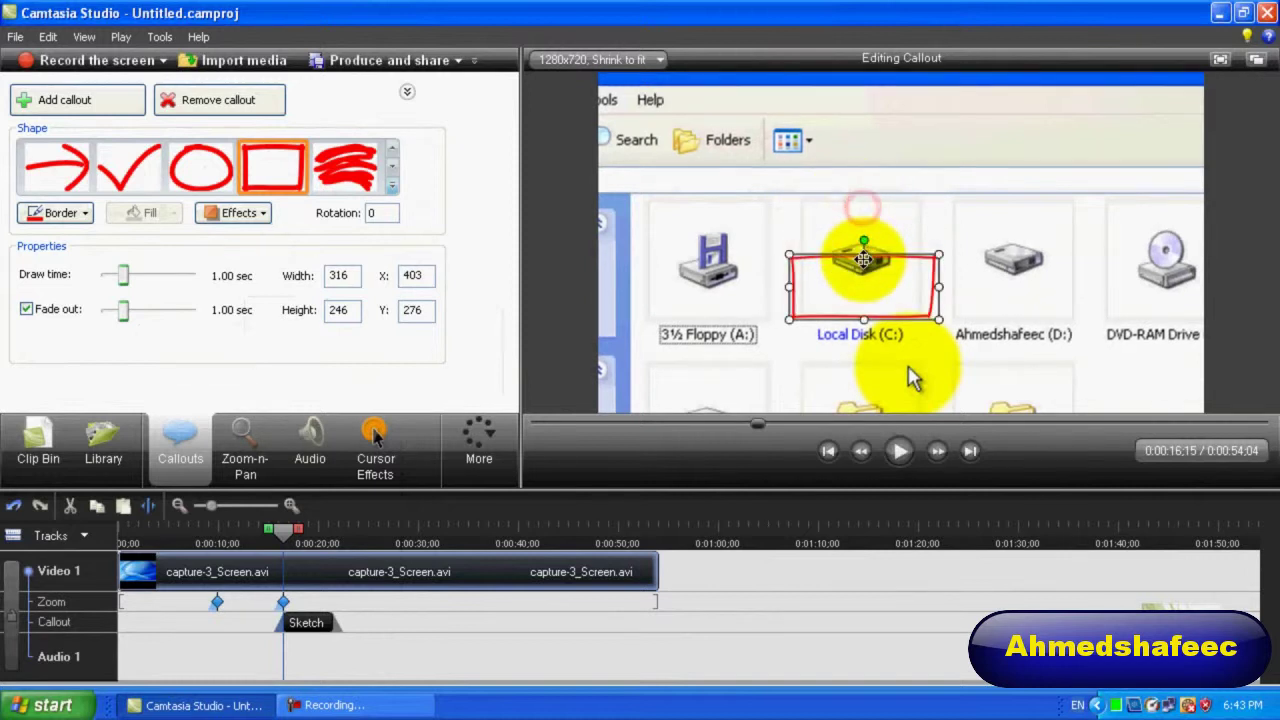
{"action": "left_click_drag", "start_coordinate": [862, 320], "coordinate": [850, 255]}
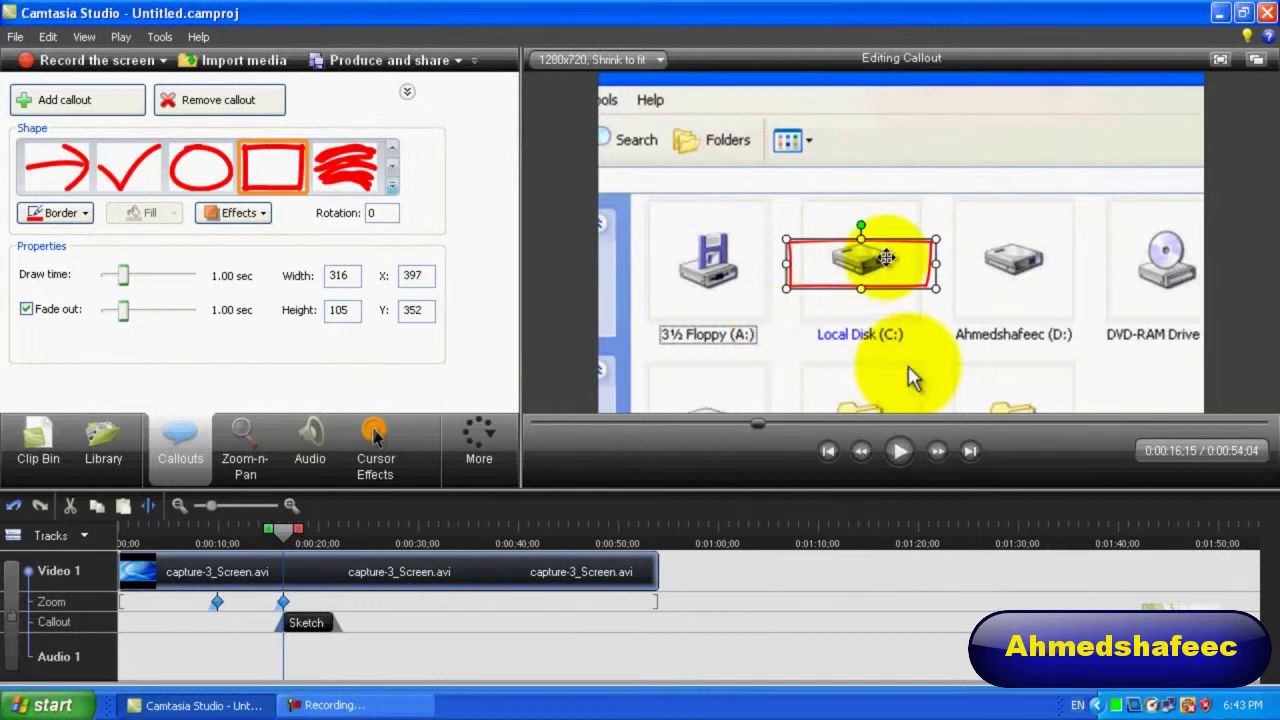
{"action": "mouse_move", "coordinate": [887, 257]}
{"action": "left_mouse_down"}
{"action": "mouse_move", "coordinate": [891, 329]}
{"action": "mouse_move", "coordinate": [891, 262]}
{"action": "mouse_move", "coordinate": [893, 302]}
{"action": "mouse_move", "coordinate": [876, 240]}
{"action": "left_mouse_up"}
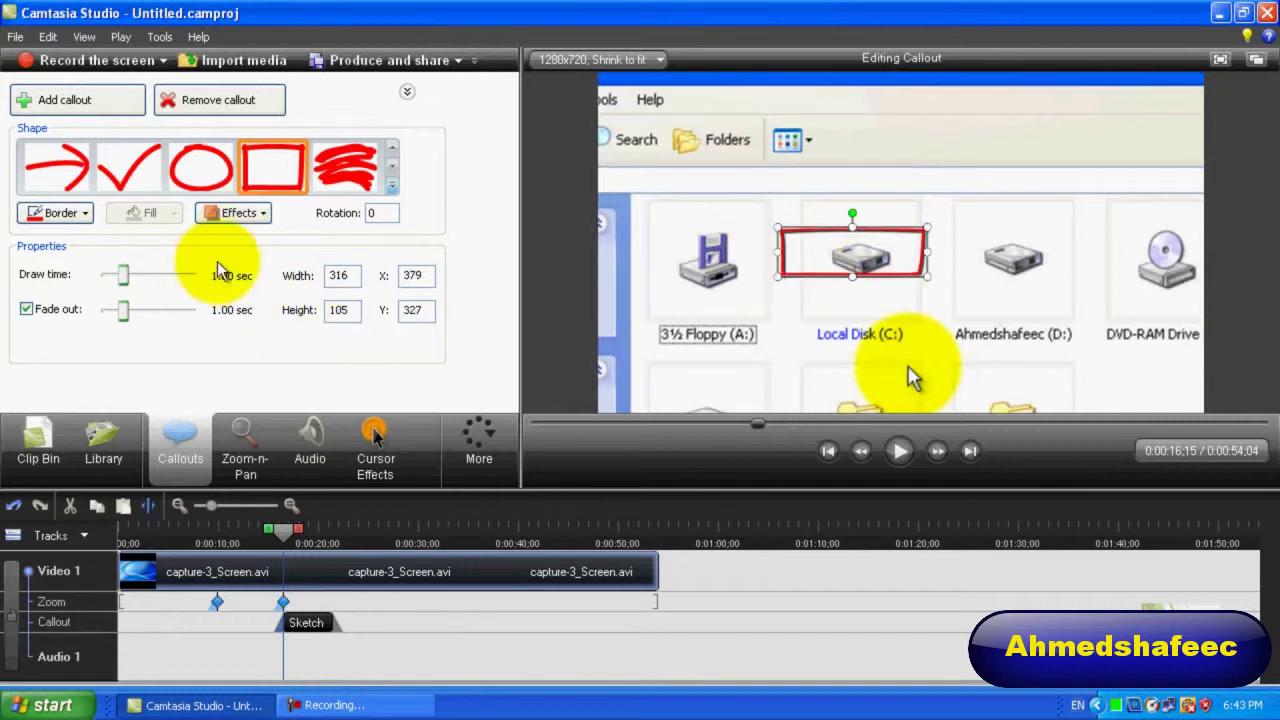
Step: Change the callout's shape to Wide Arrow and stretch it upward so it is more than twice as tall
{"action": "left_click", "coordinate": [393, 188]}
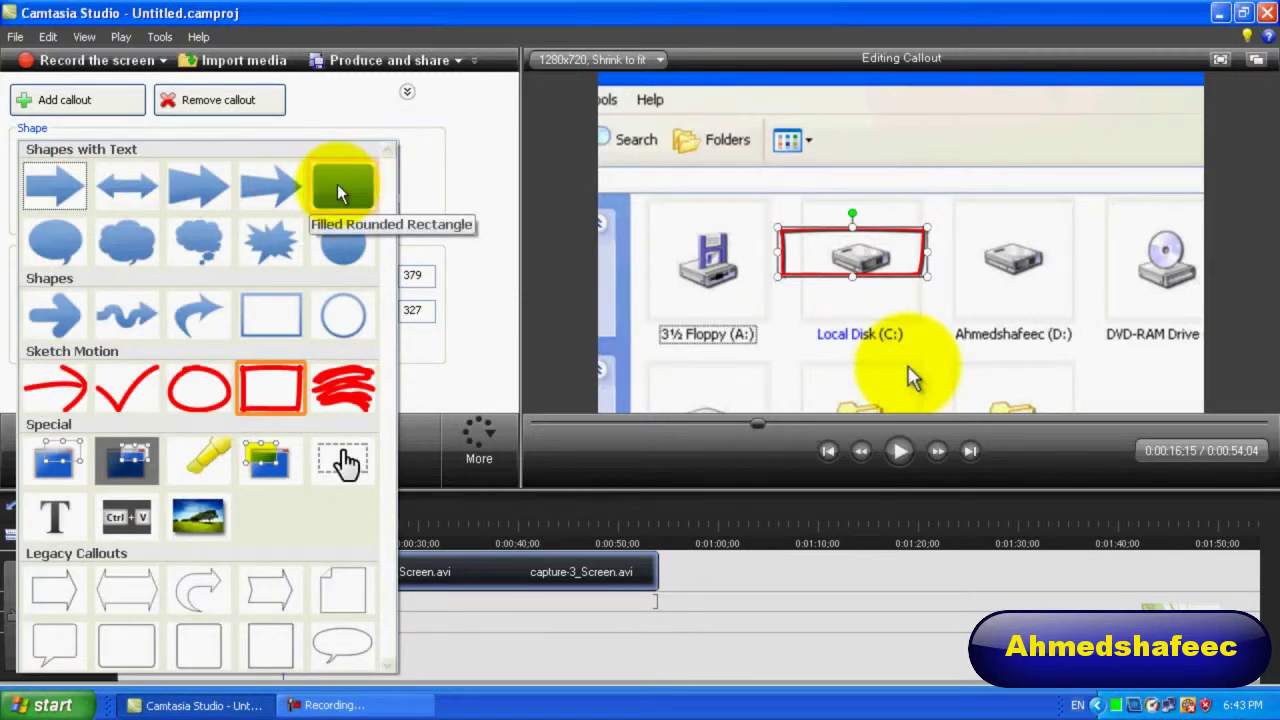
{"action": "left_click", "coordinate": [224, 181]}
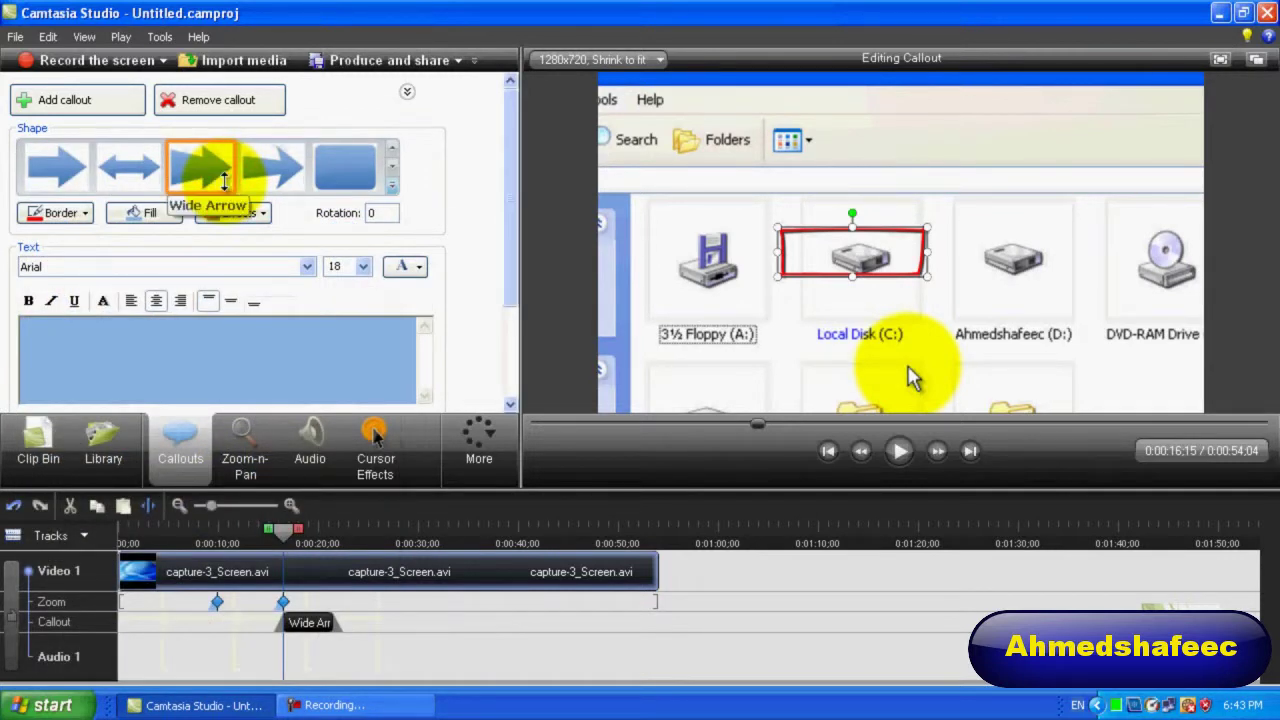
{"action": "left_click", "coordinate": [224, 181]}
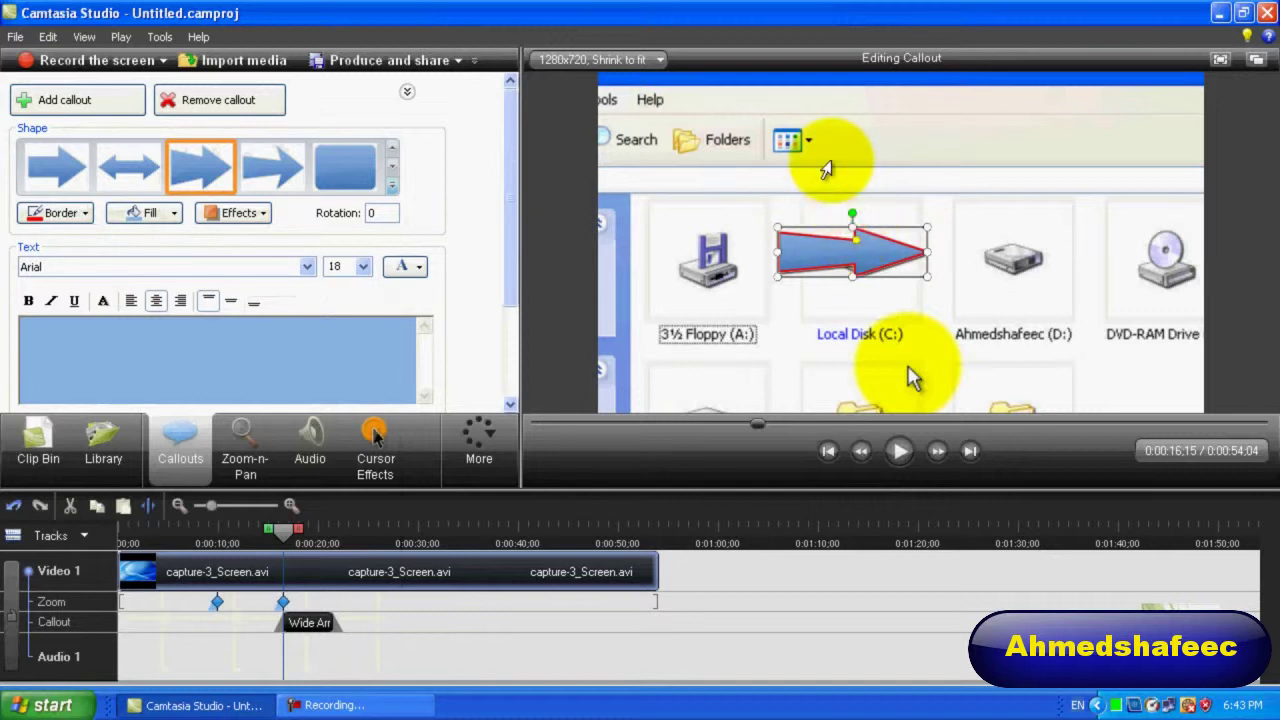
{"action": "left_click_drag", "start_coordinate": [852, 228], "coordinate": [852, 153]}
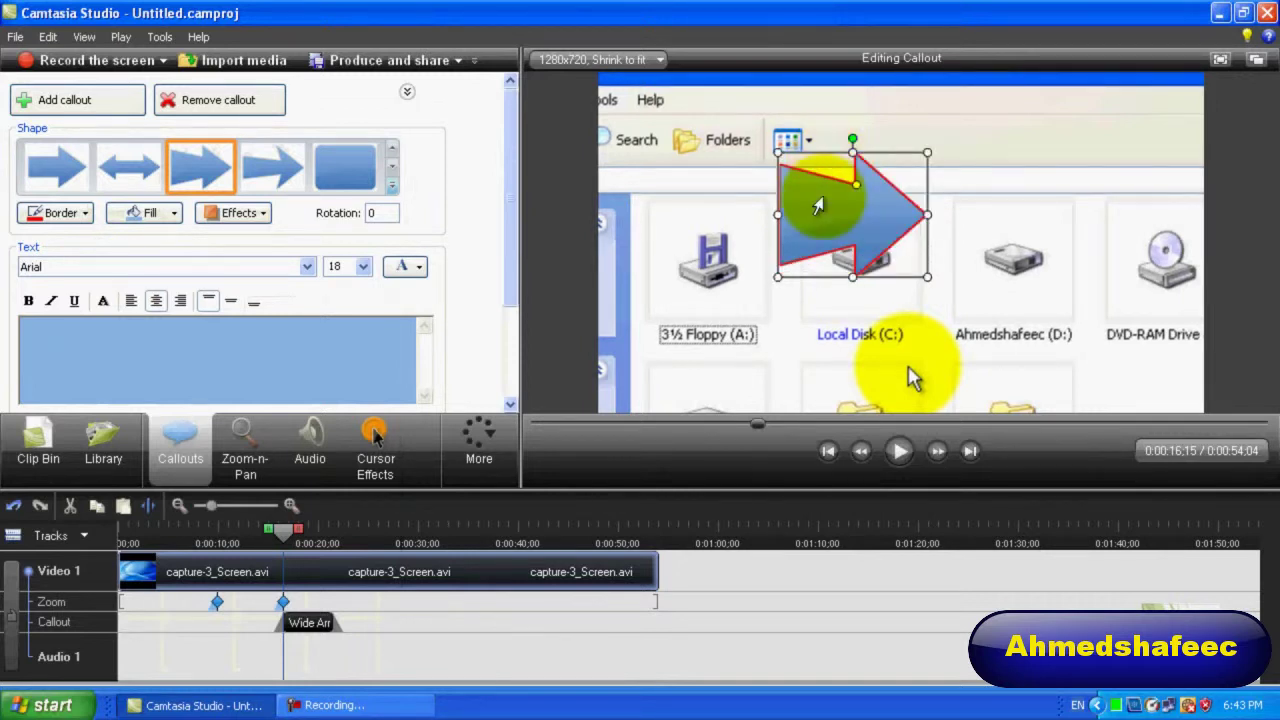
Step: Label the arrow callout "open local disk" at font size 24 and shorten the arrow so it sits above the Local Disk (C:) icon
{"action": "left_click", "coordinate": [57, 373]}
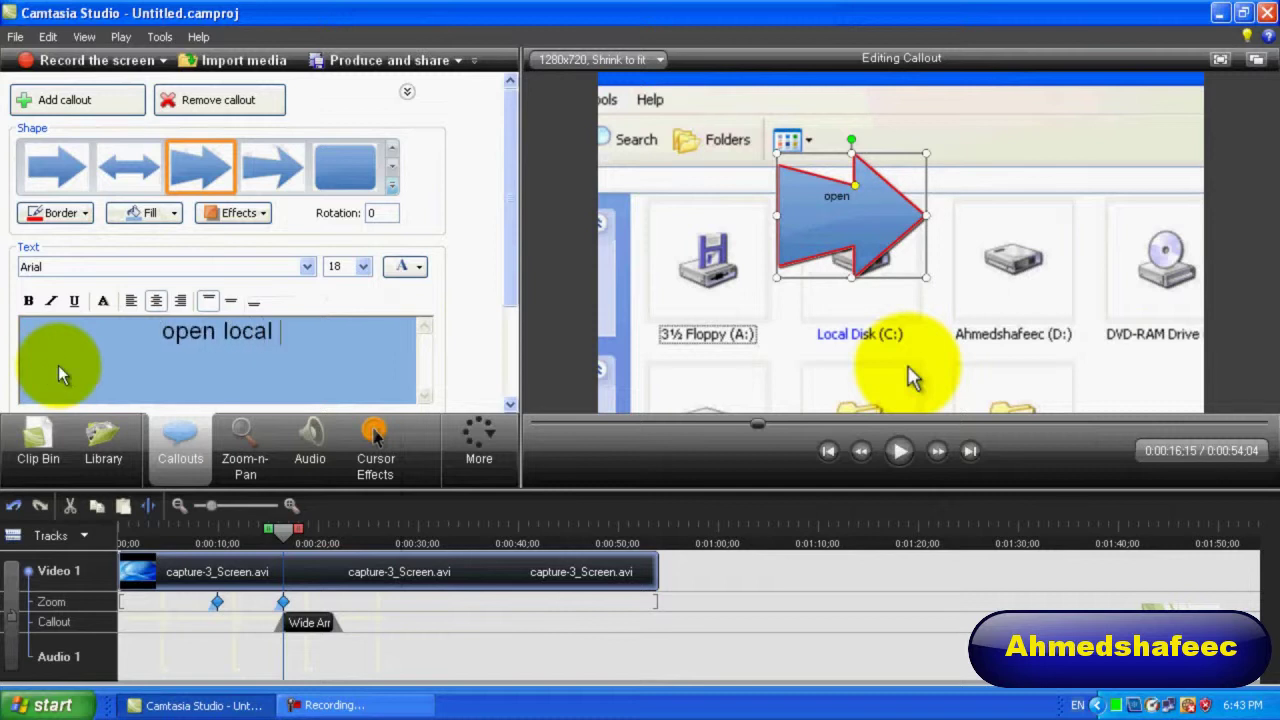
{"action": "type", "text": "open local disk"}
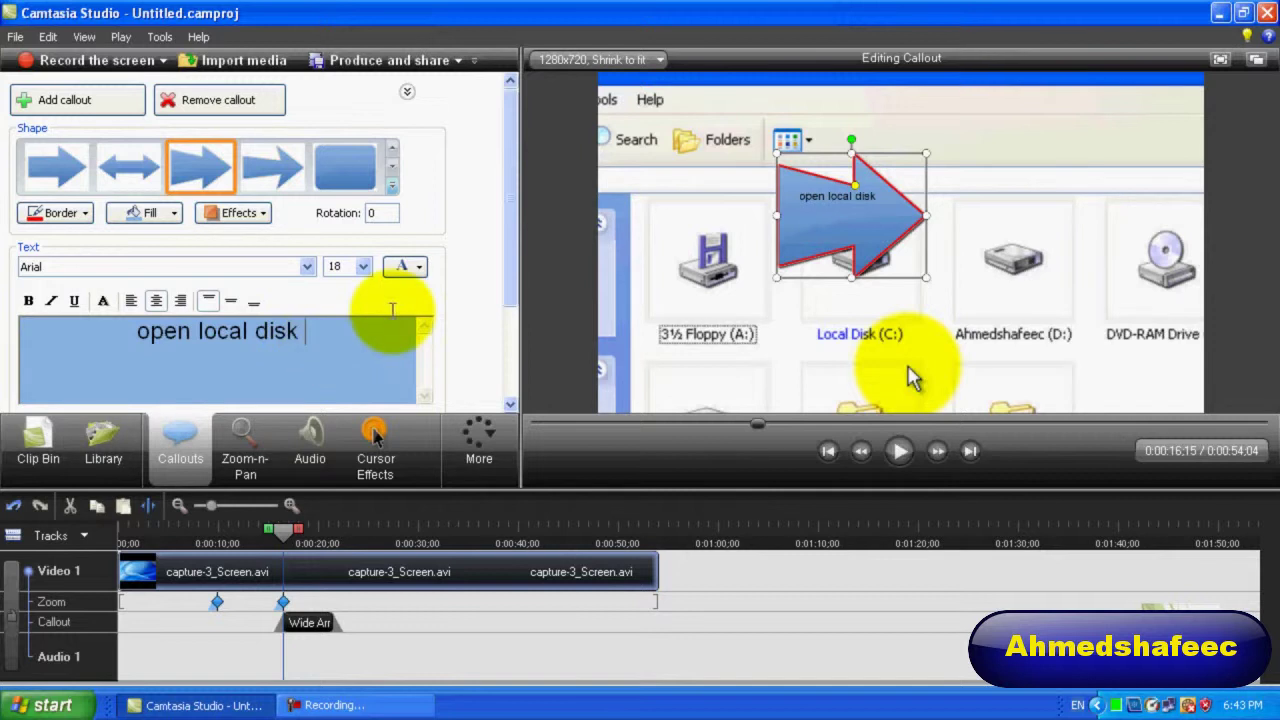
{"action": "left_click_drag", "start_coordinate": [332, 338], "coordinate": [120, 350]}
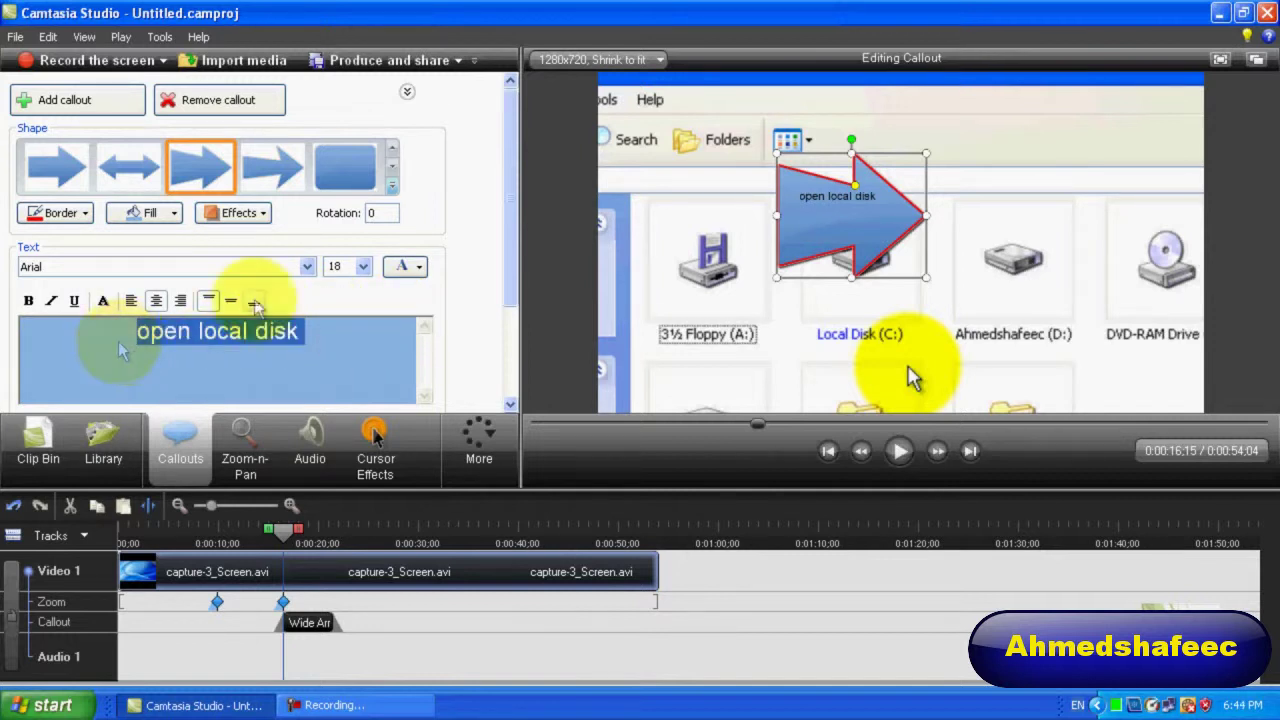
{"action": "left_click", "coordinate": [365, 270]}
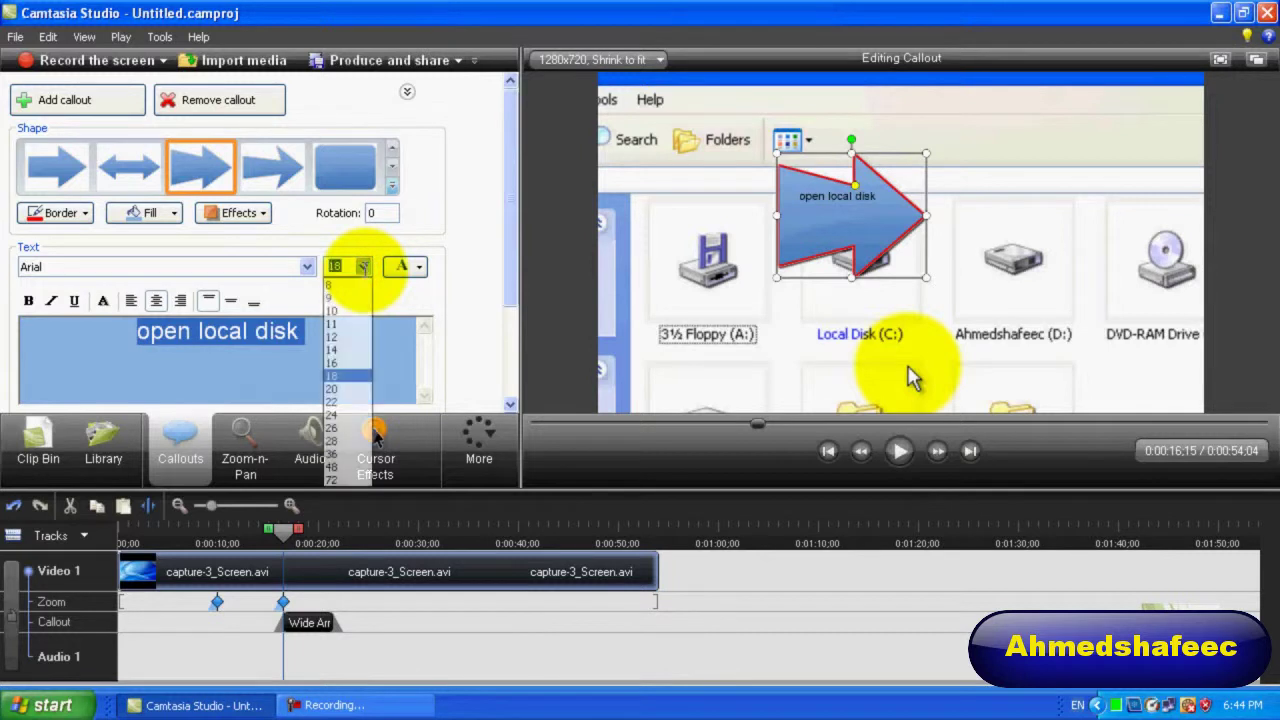
{"action": "left_click", "coordinate": [335, 414]}
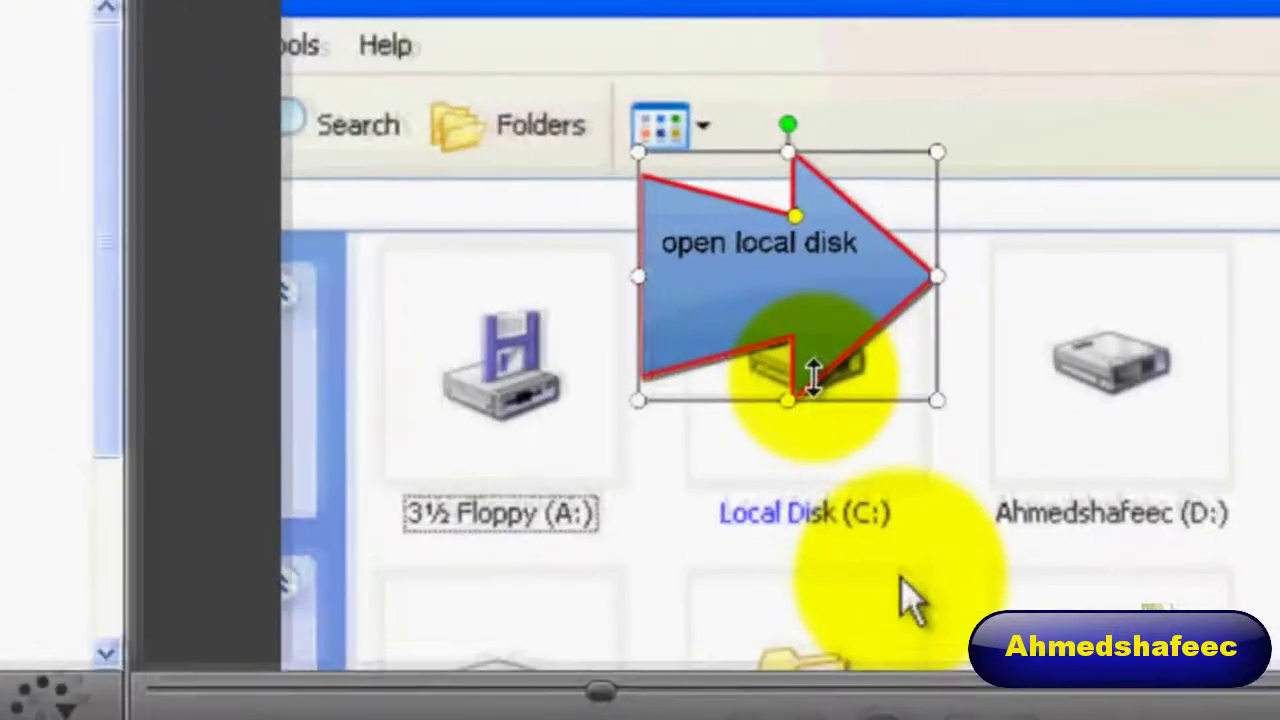
{"action": "left_click_drag", "start_coordinate": [788, 405], "coordinate": [740, 276]}
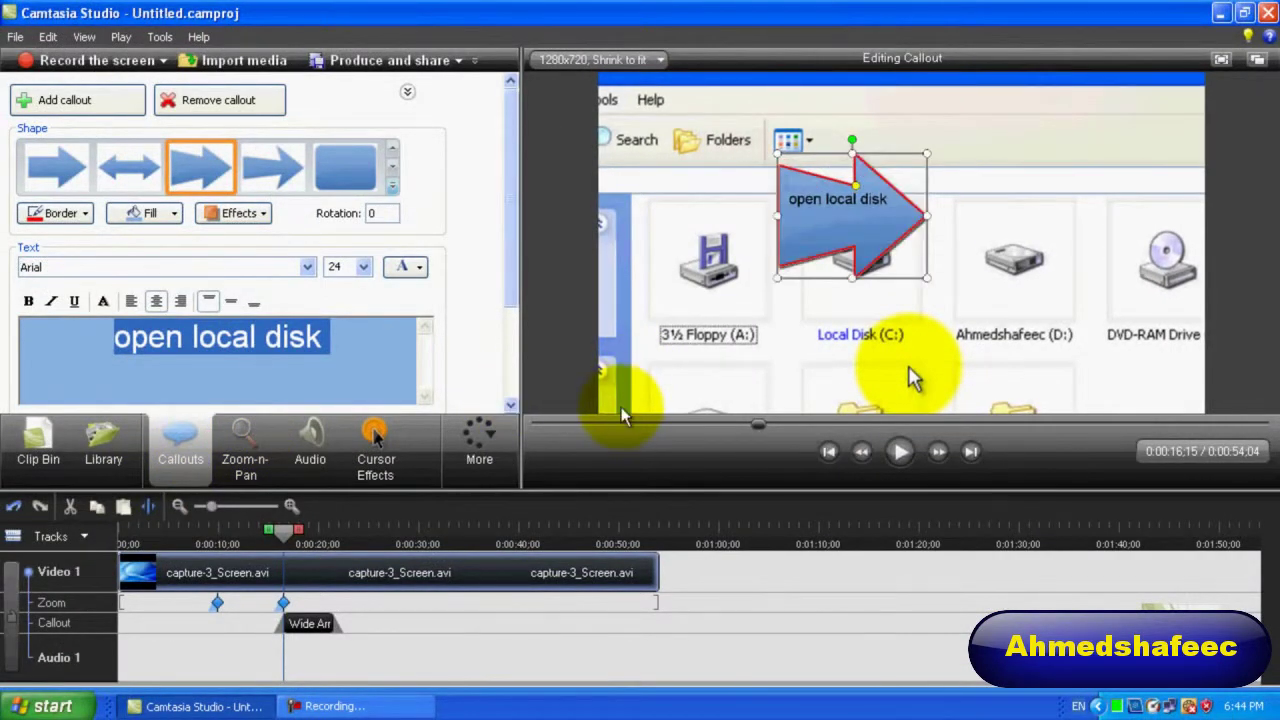
Step: Open the Picture-in-Picture tool
{"action": "left_click", "coordinate": [488, 434]}
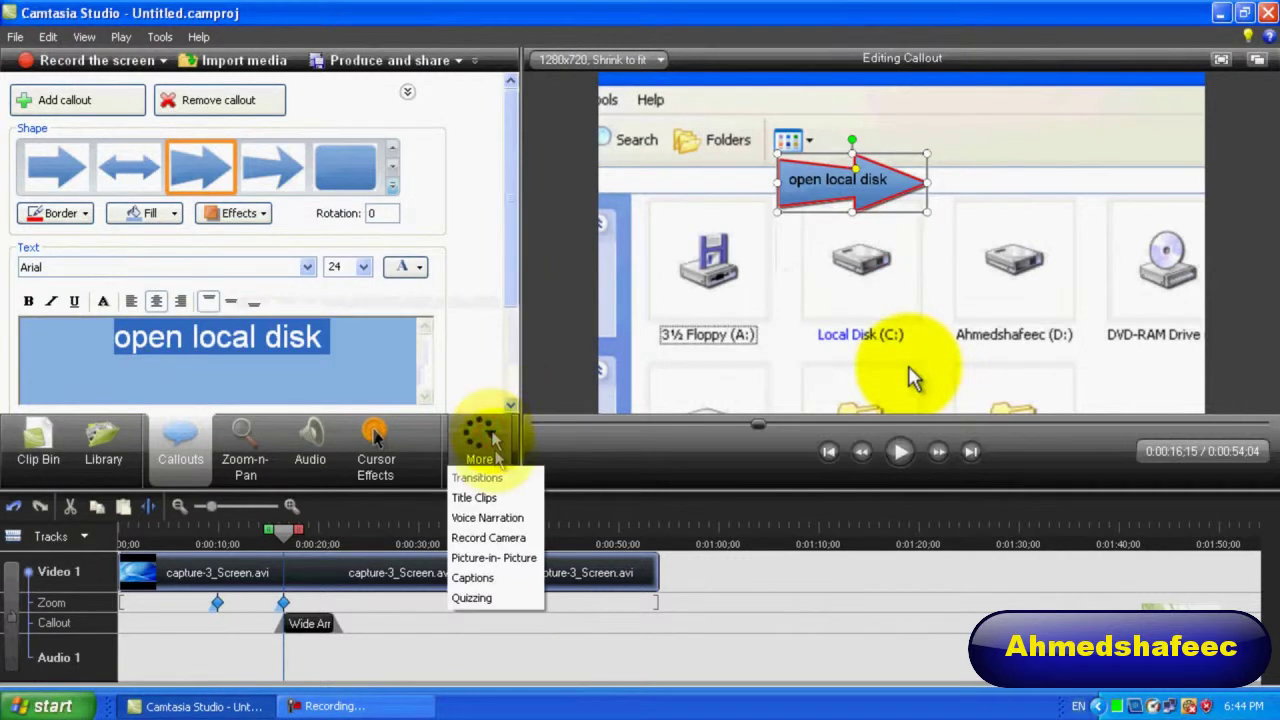
{"action": "left_click", "coordinate": [493, 560]}
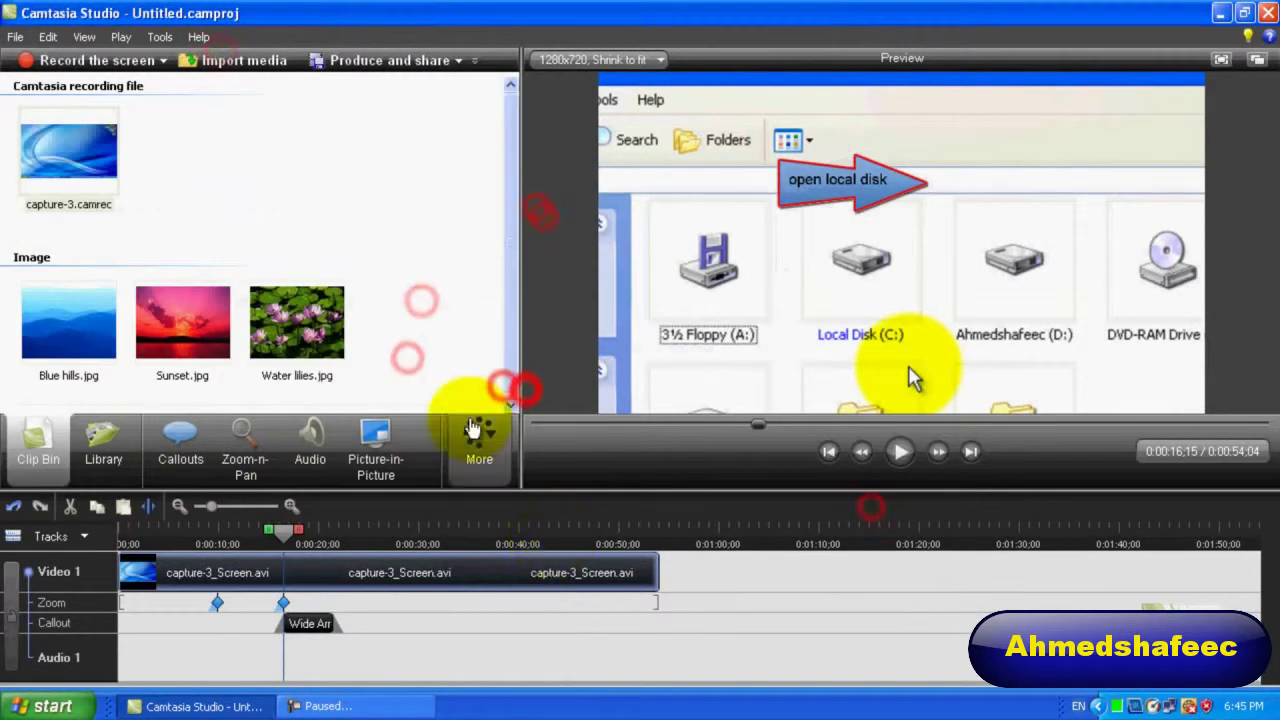